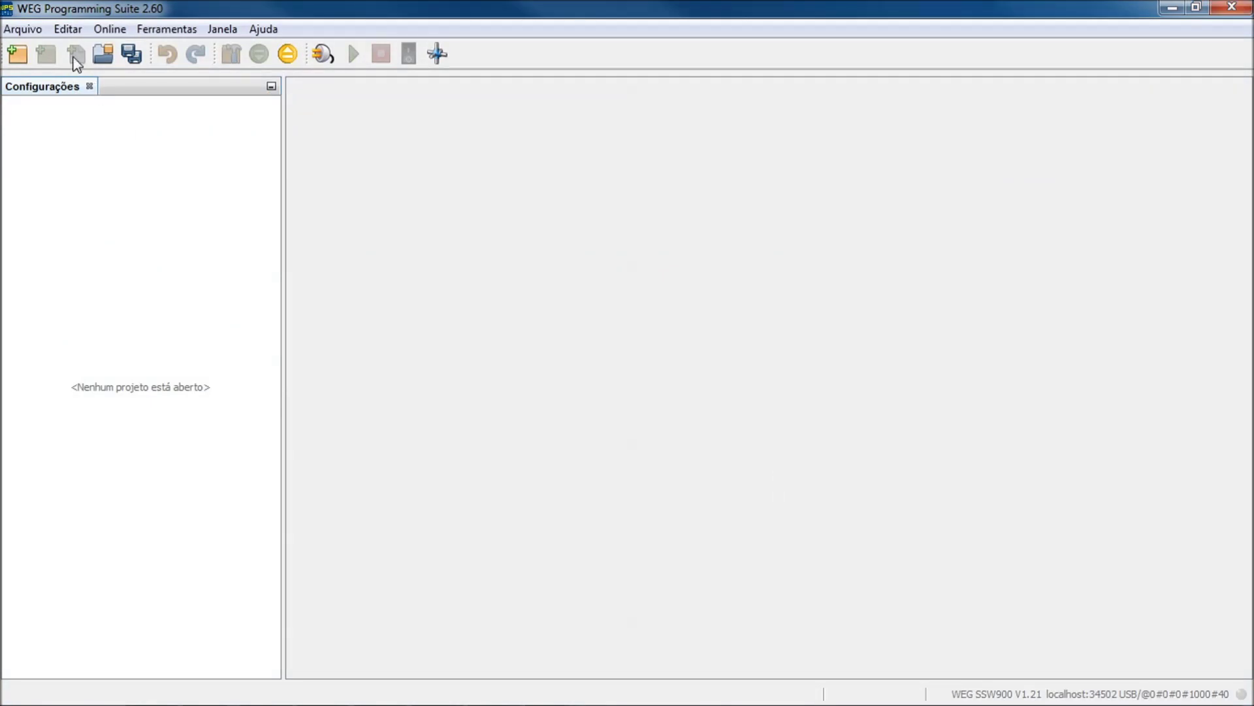
# Step: Start a new configuration named Exemplo_SSW900 with the resource name SSW900
pyautogui.click(32, 29)
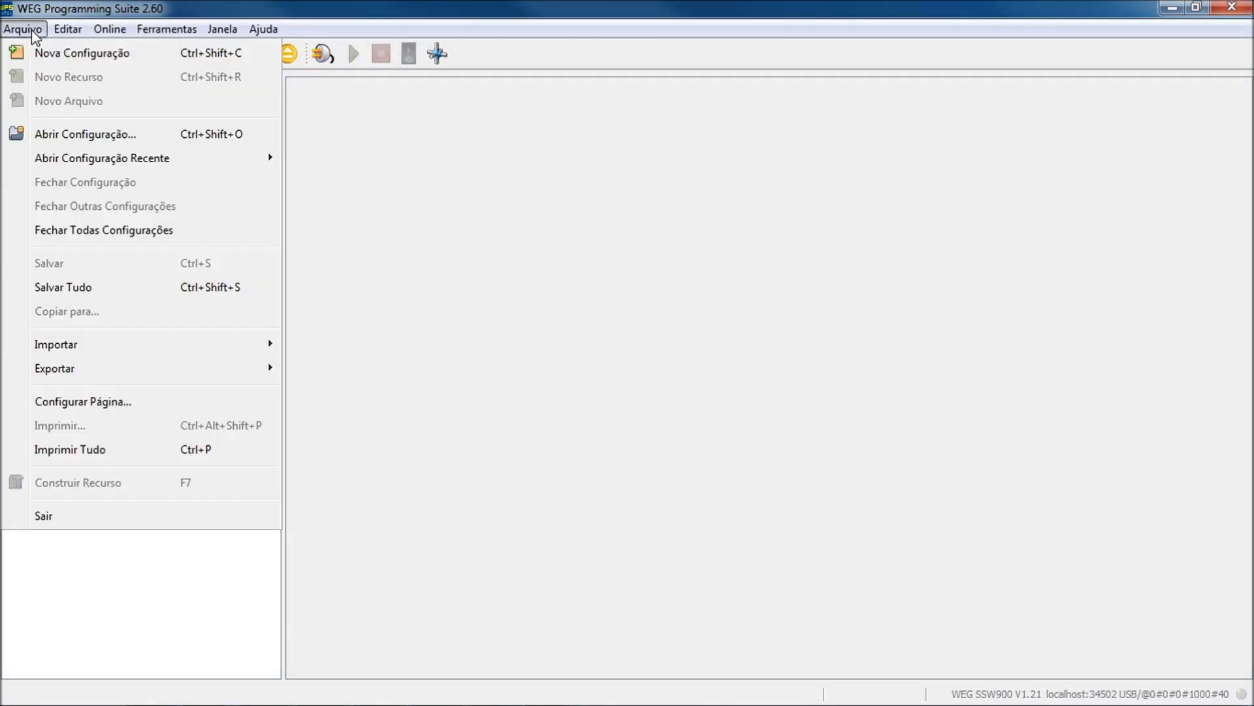
pyautogui.click(132, 52)
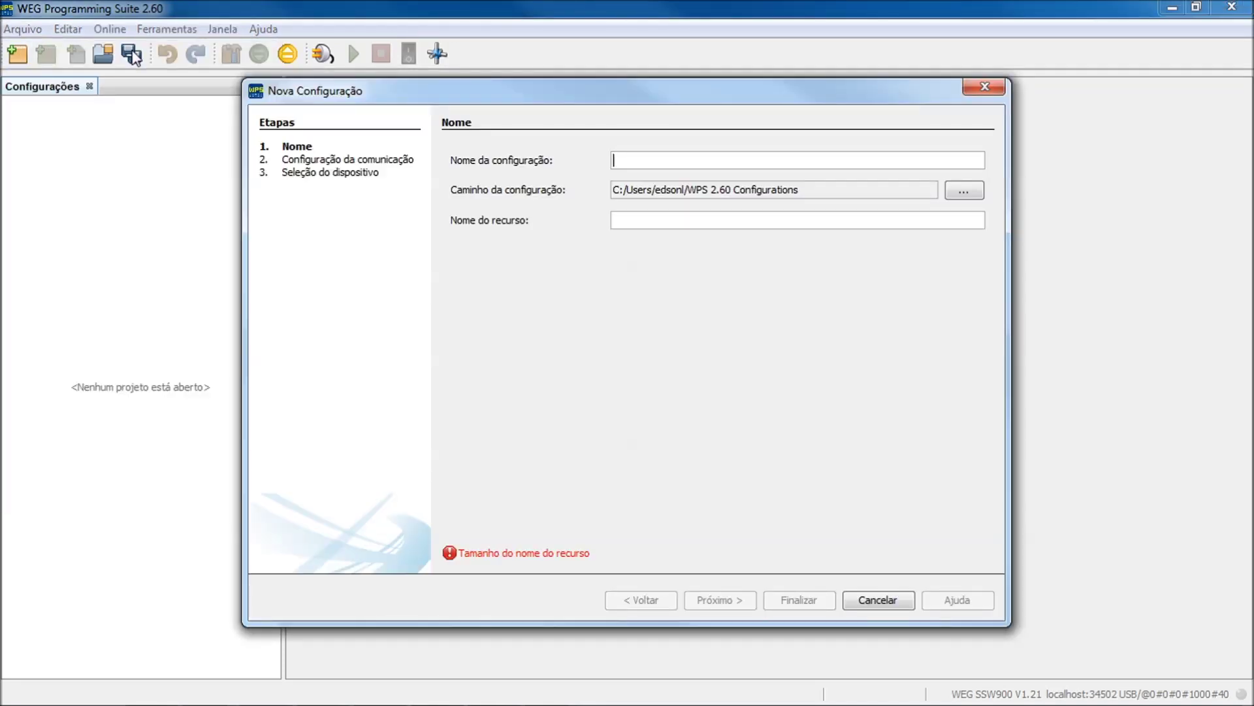
pyautogui.write('Exemplo_SSW900')
pyautogui.click(649, 224)
pyautogui.write('SSW900')
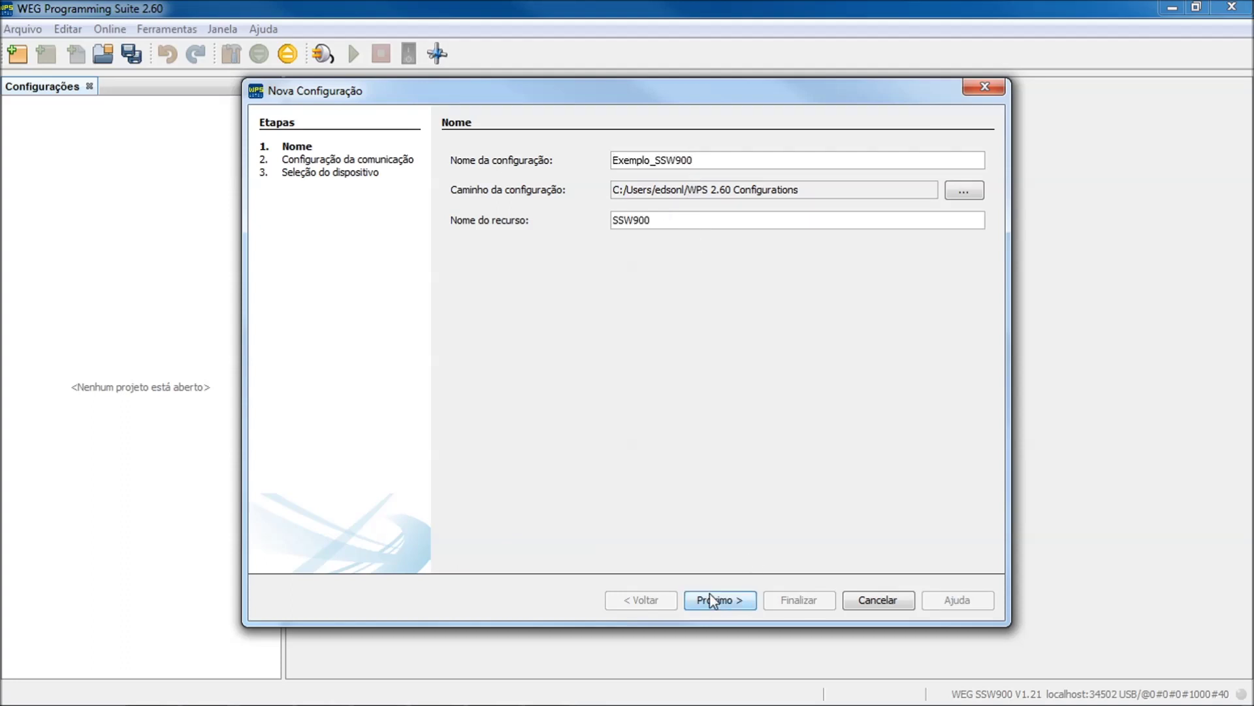
# Step: Test the USB connection to the device in the communication settings and proceed to device selection
pyautogui.click(743, 607)
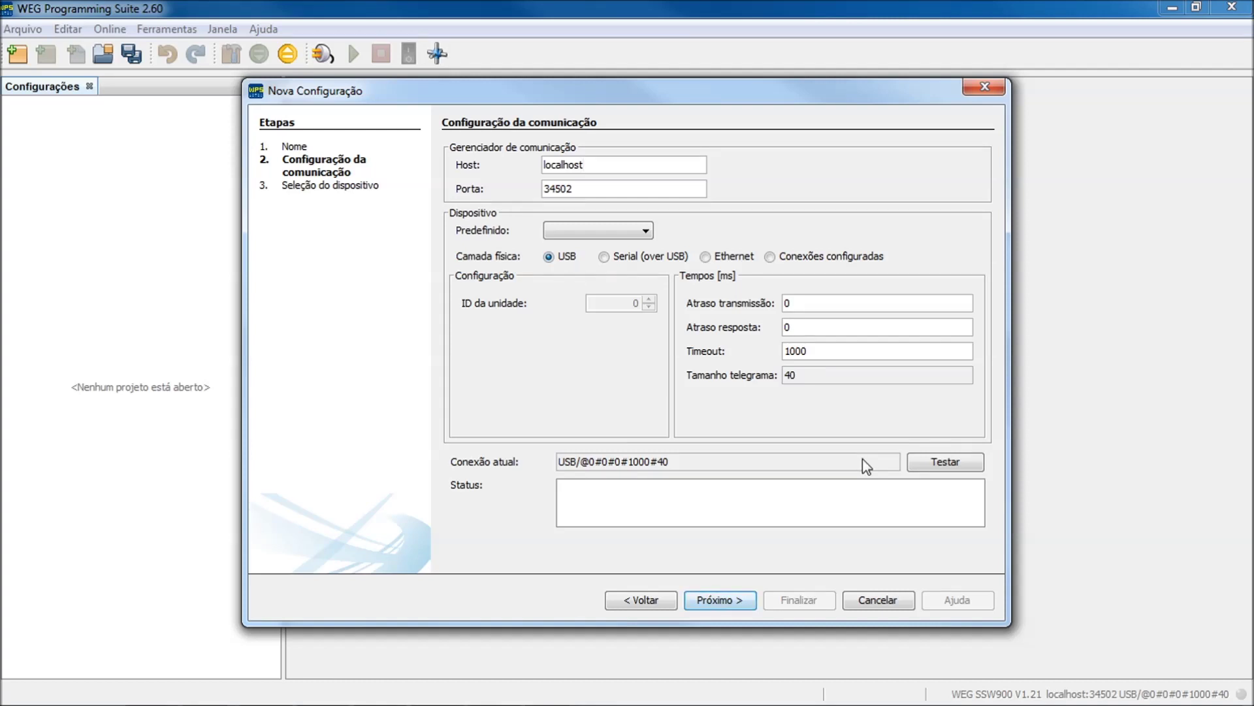
pyautogui.click(959, 463)
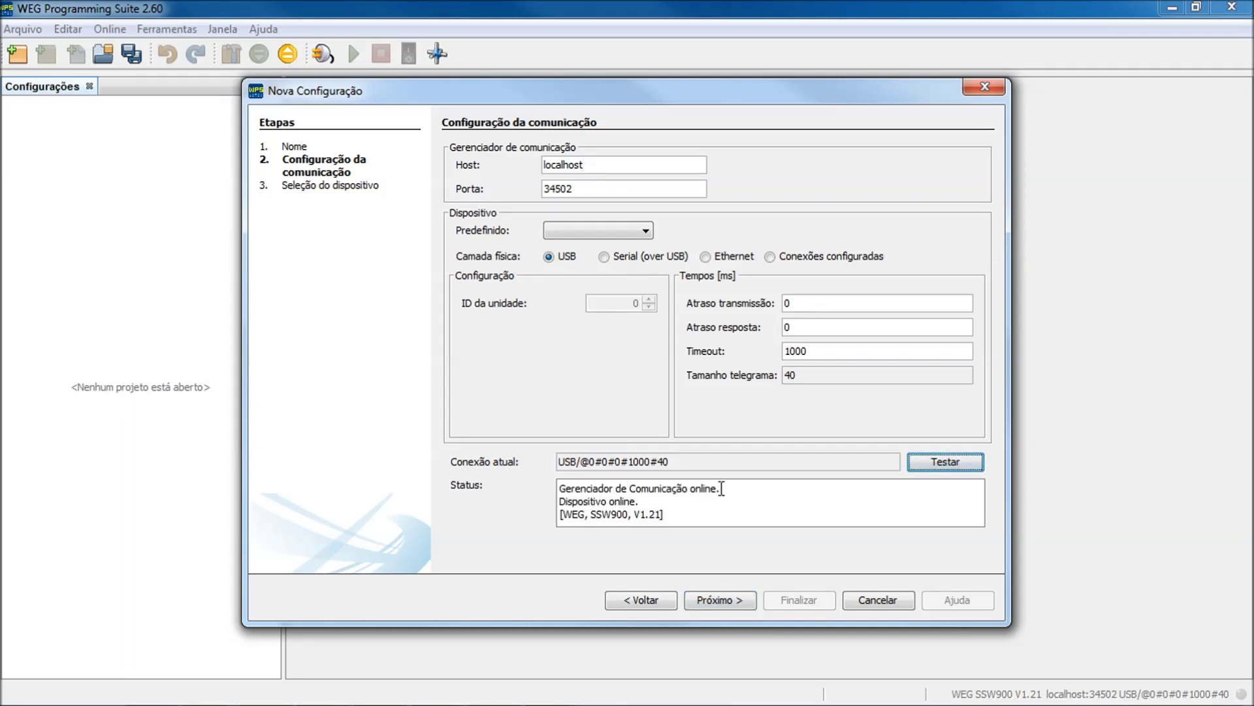
pyautogui.click(719, 600)
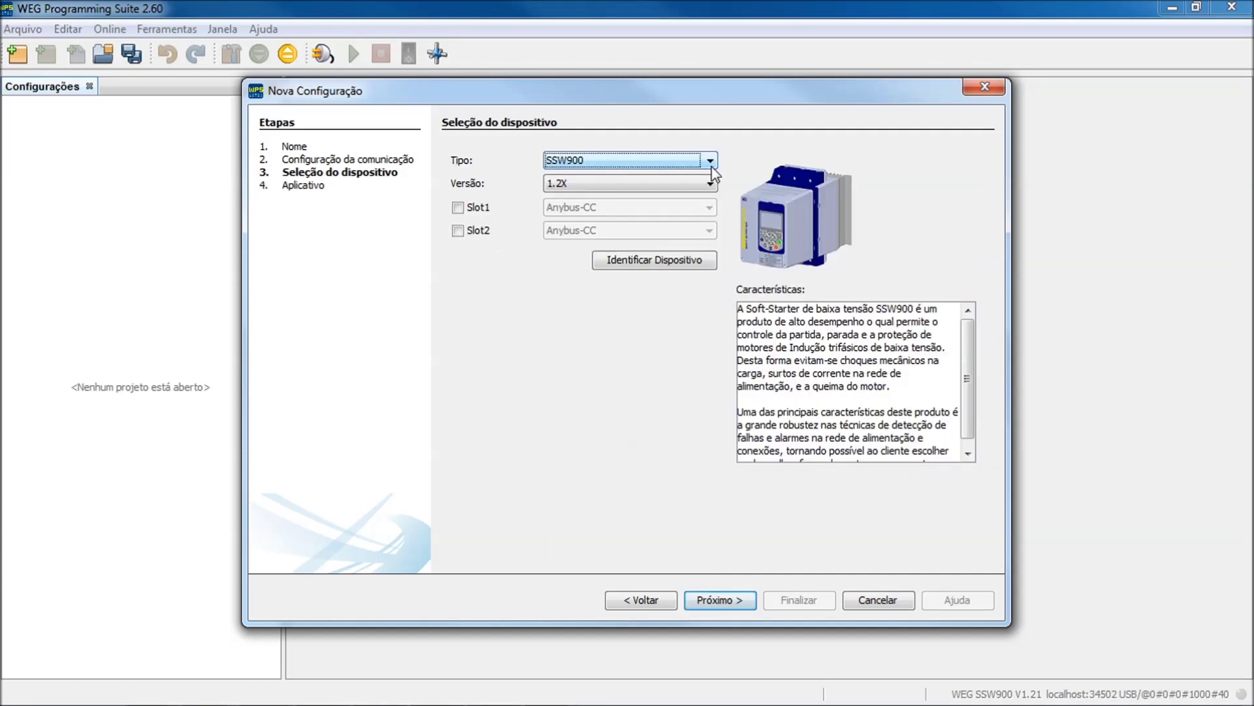
# Step: Keep SSW900 version 1.2X as the device and finish creating the configuration without importing a WLP backup
pyautogui.click(710, 161)
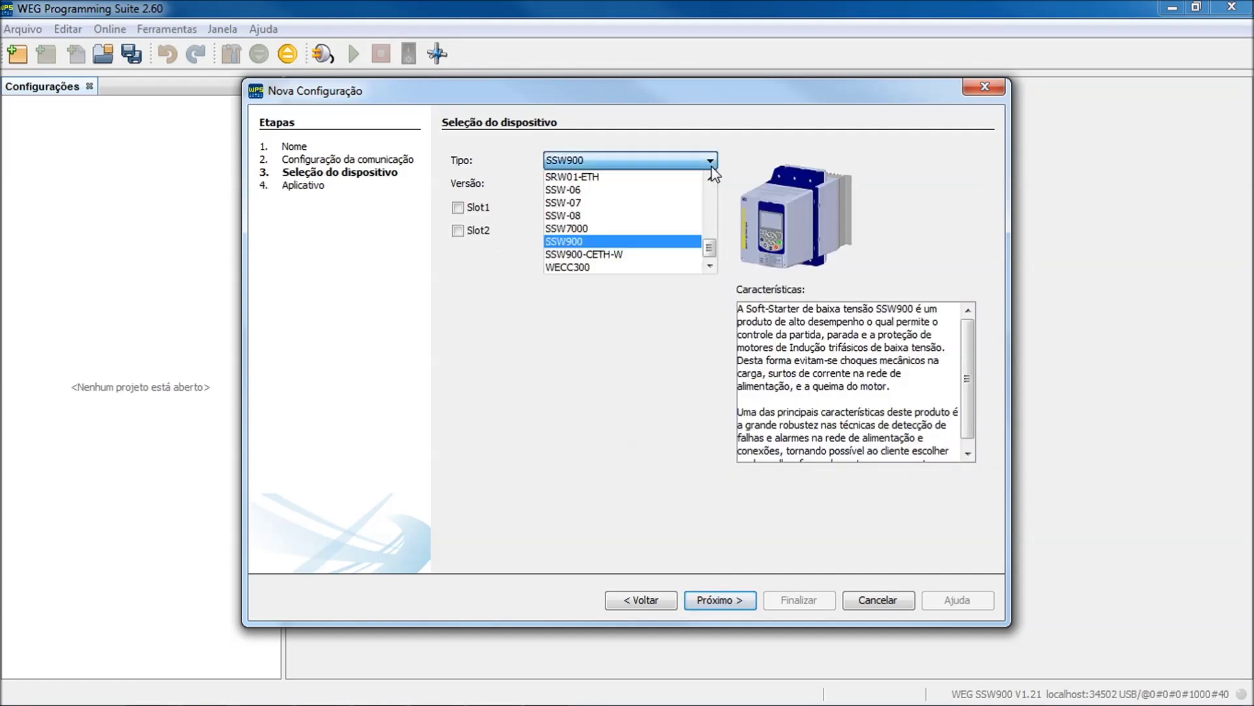
pyautogui.click(711, 165)
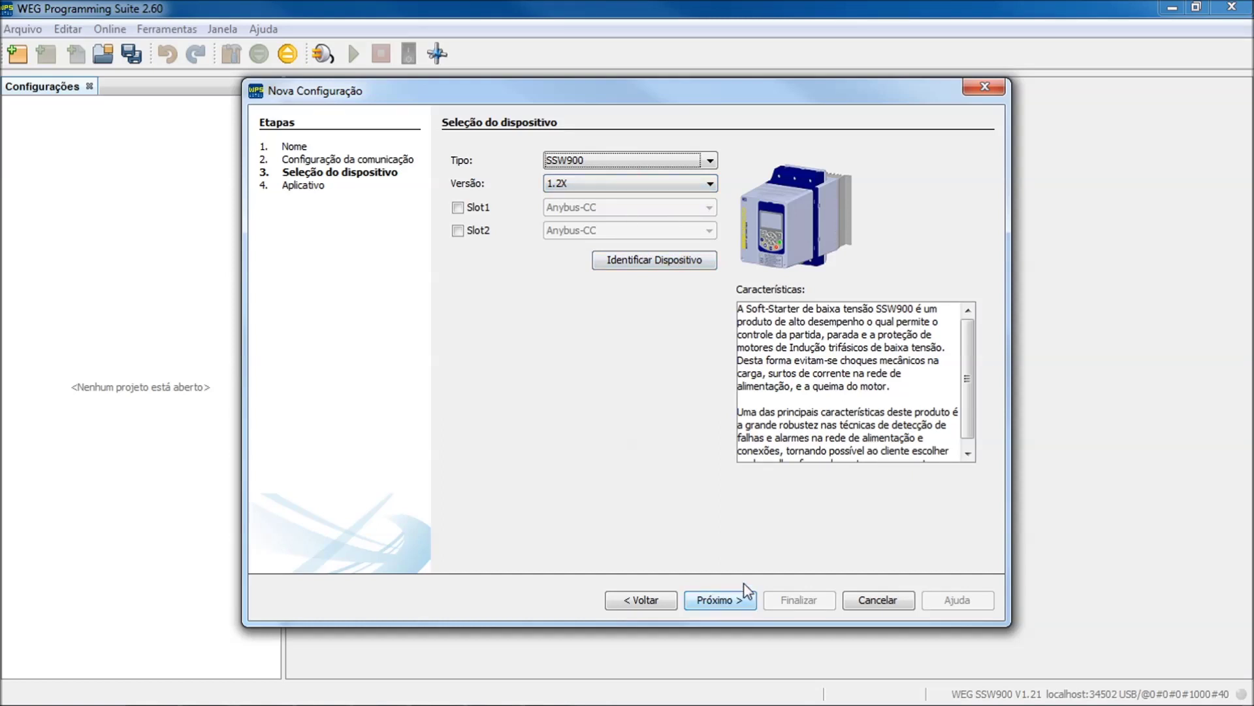
pyautogui.click(744, 600)
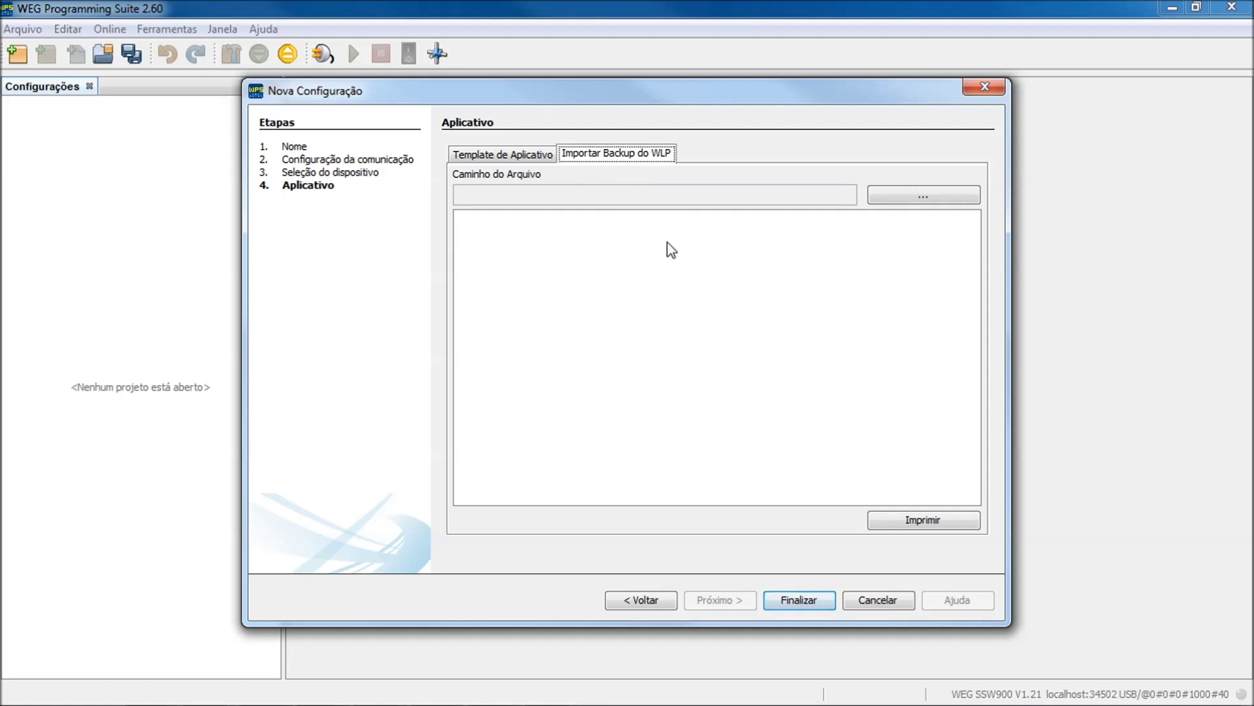
pyautogui.click(825, 600)
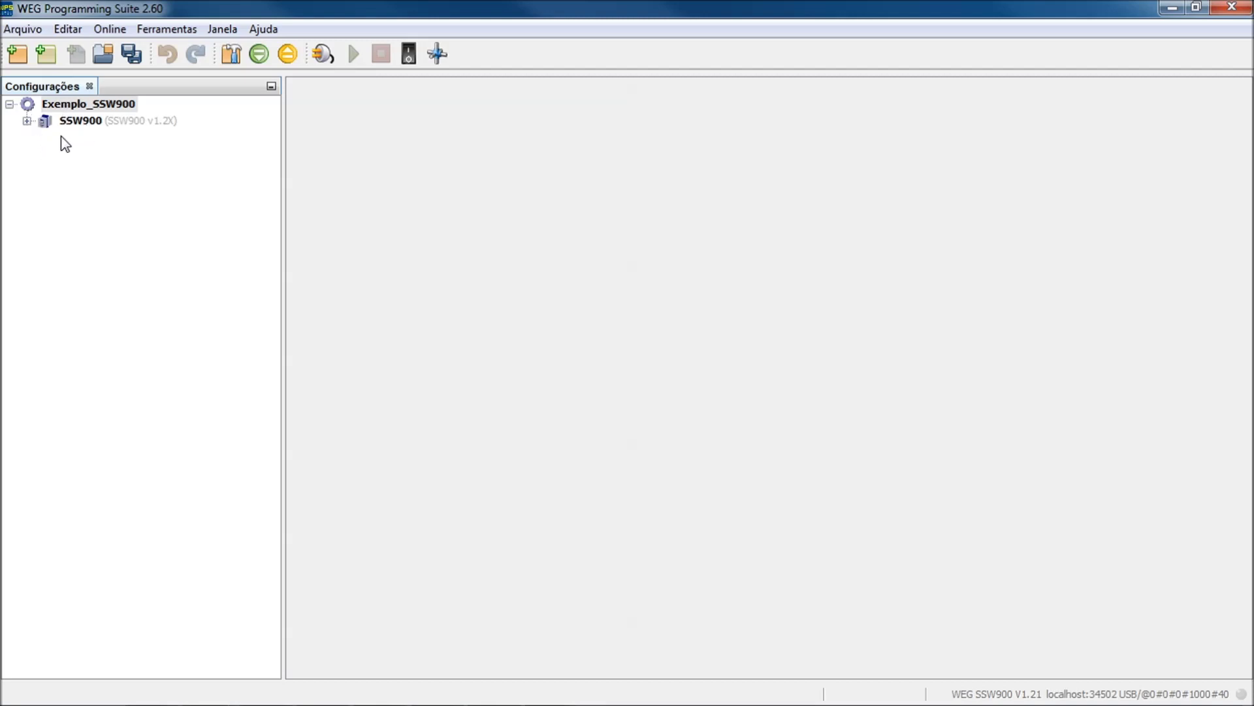
# Step: Open the Parâmetros file from the Parâmetro folder of the SSW900 resource
pyautogui.click(27, 121)
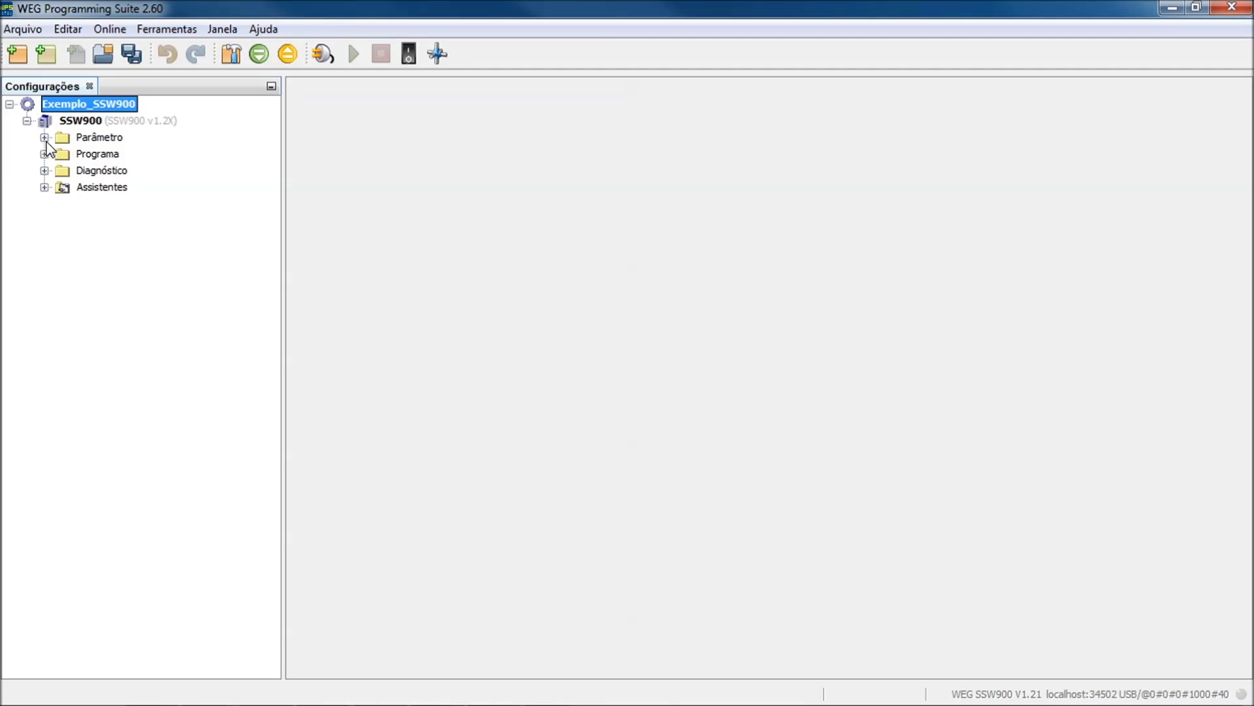
pyautogui.click(44, 137)
pyautogui.click(139, 157)
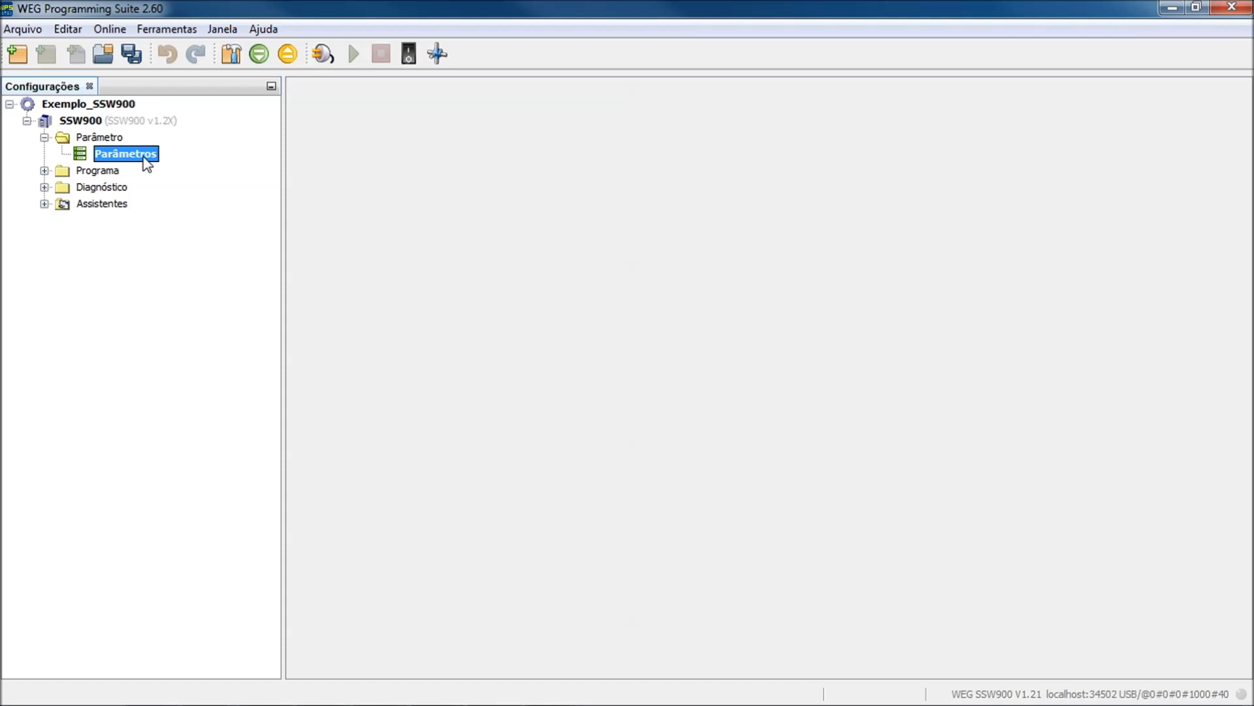
pyautogui.doubleClick(151, 160)
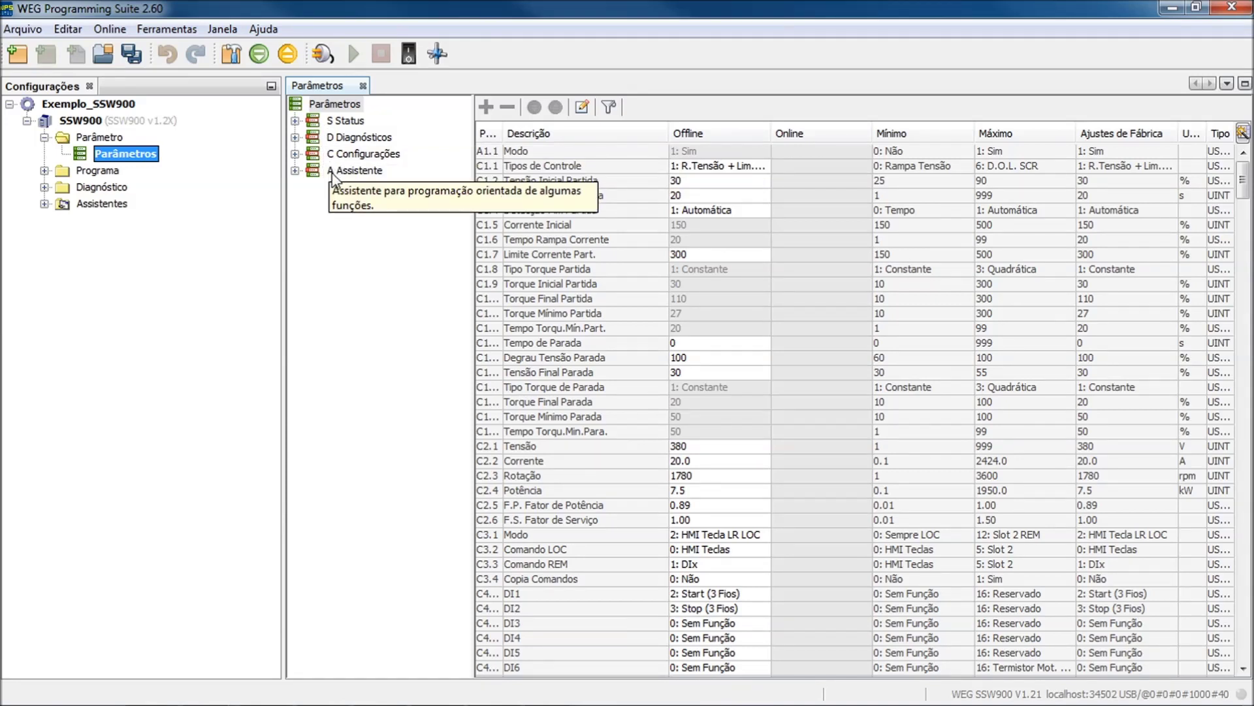
# Step: Examine the S Status and D Diagnósticos parameter groups, including the S1 Medições subgroups, and collapse them again
pyautogui.click(335, 103)
pyautogui.click(295, 120)
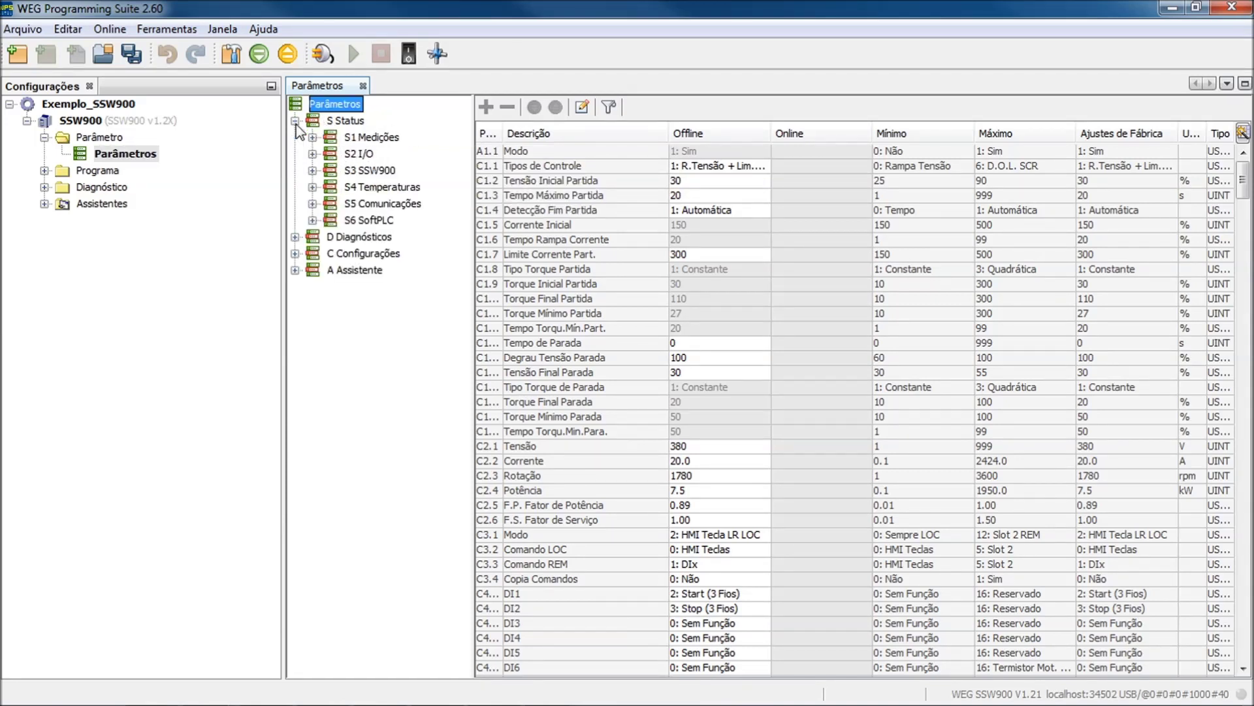
pyautogui.click(294, 237)
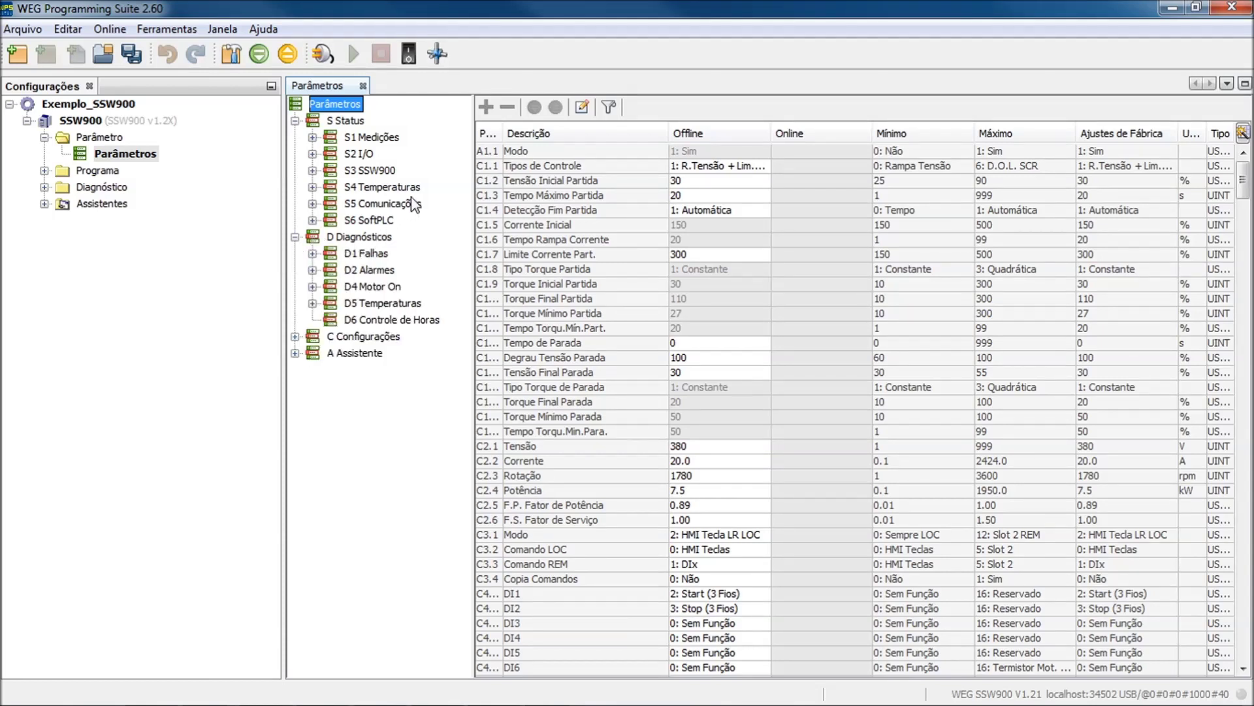
pyautogui.moveTo(413, 204)
pyautogui.click(312, 137)
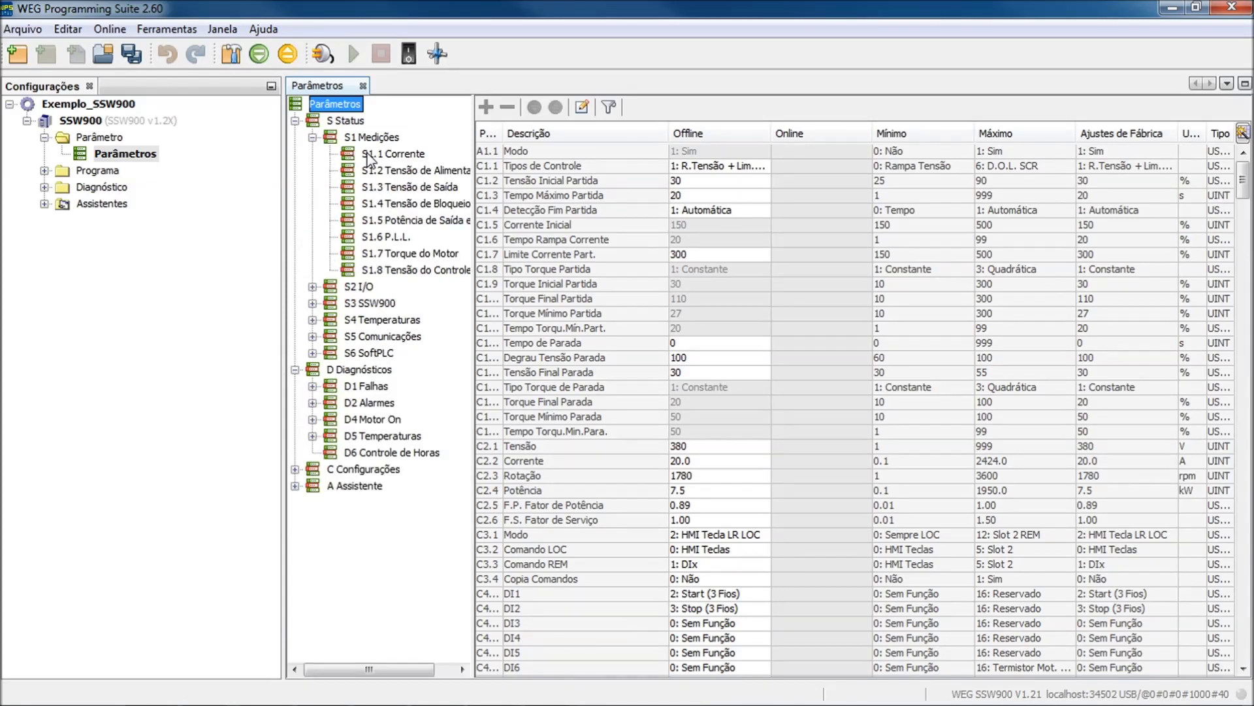
pyautogui.click(313, 137)
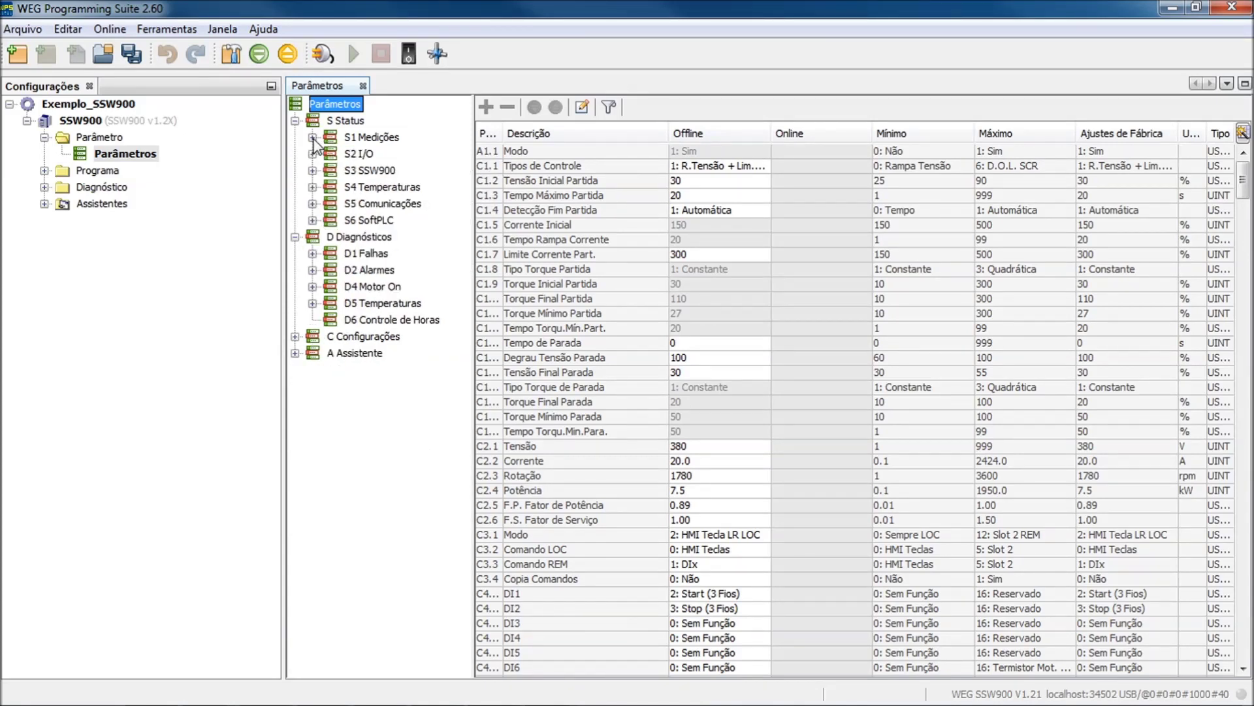
pyautogui.click(296, 121)
pyautogui.click(295, 137)
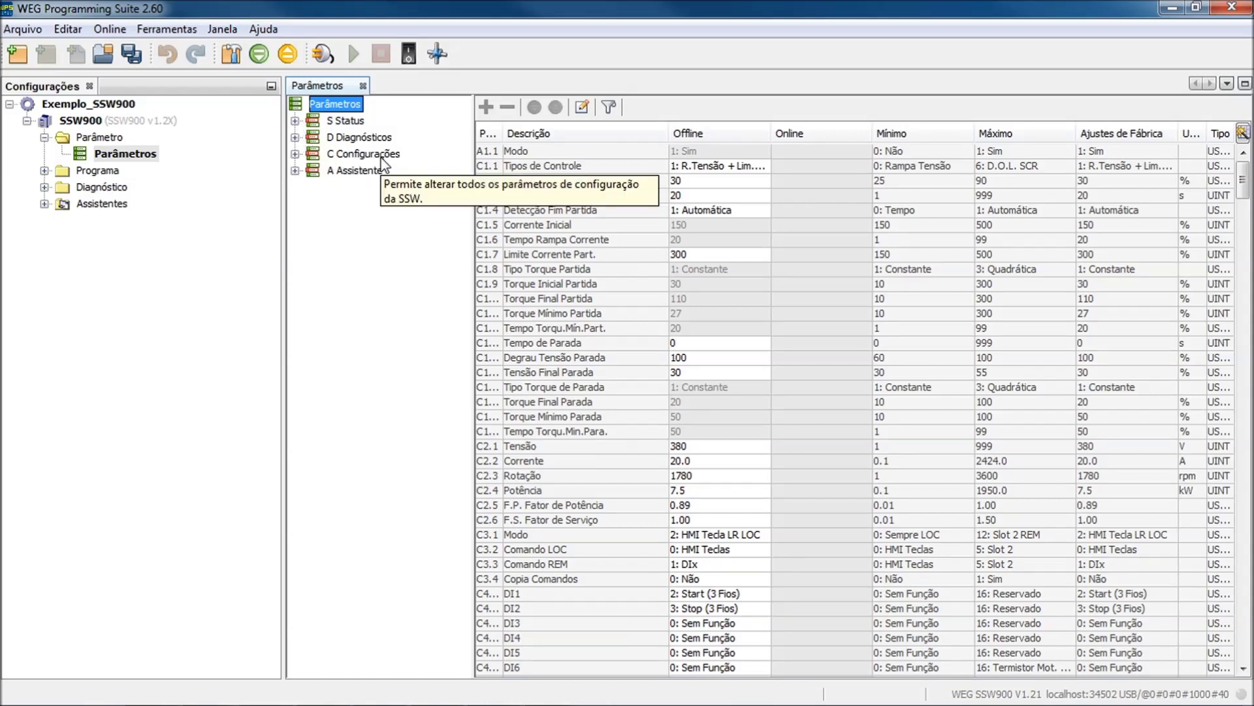
# Step: Set the offline value of C1.2 Tensão Inicial Partida to 25 in the C1 Partida e Parada group
pyautogui.click(295, 154)
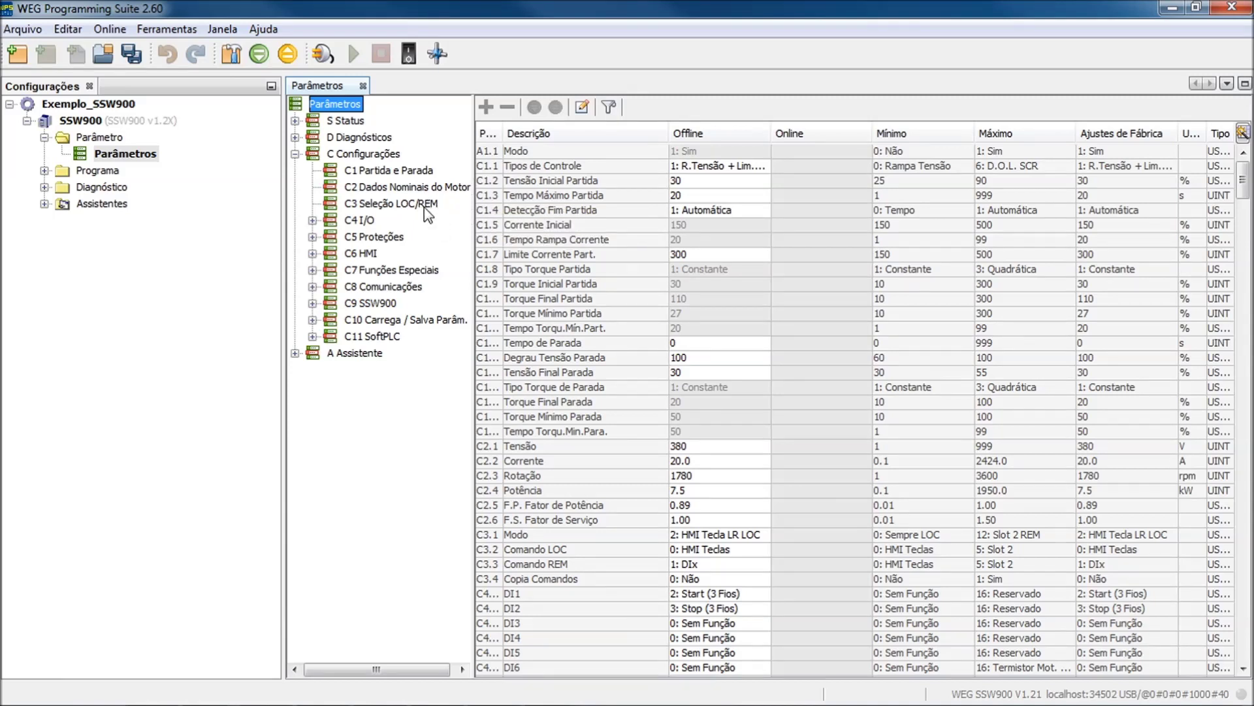
pyautogui.click(384, 176)
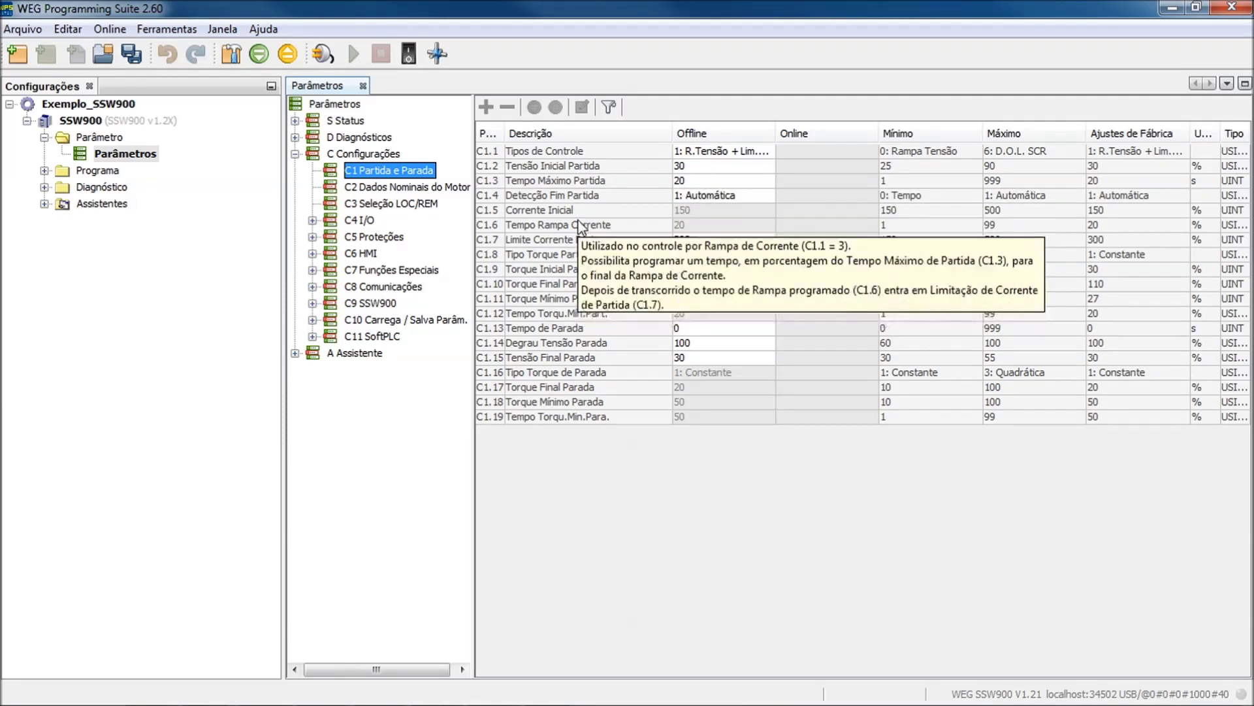
pyautogui.doubleClick(711, 165)
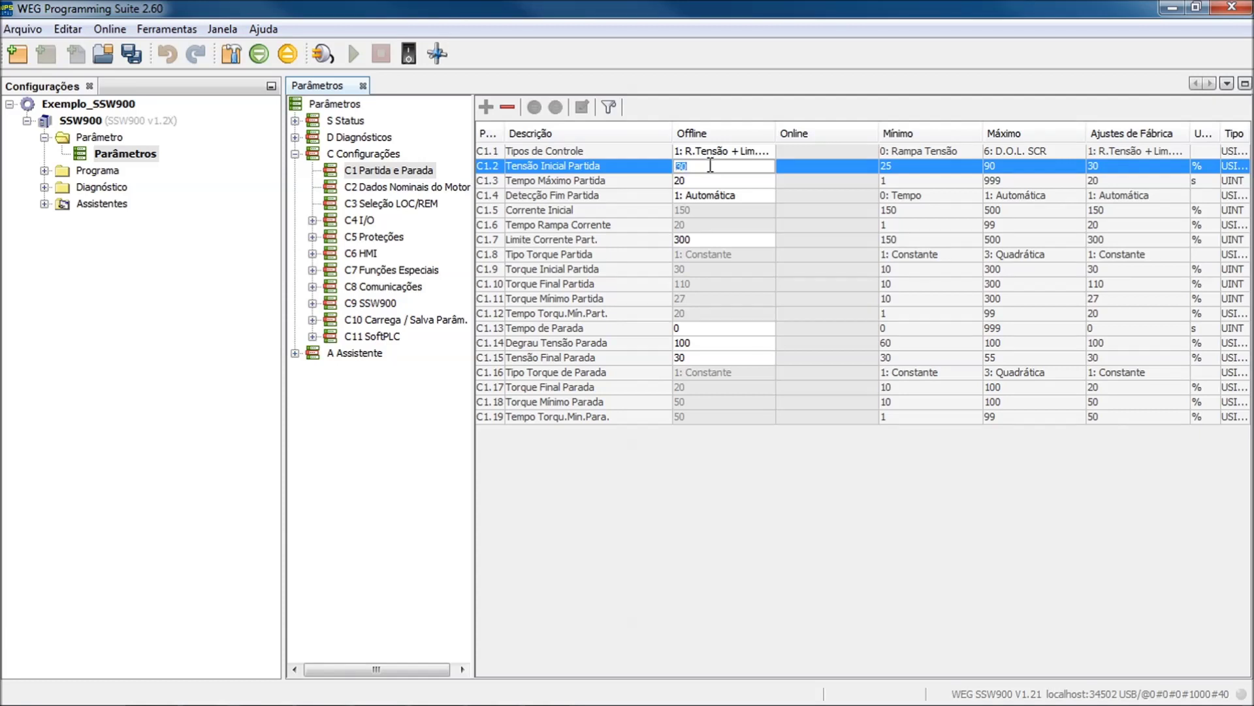
pyautogui.write('25')
pyautogui.press('Return')
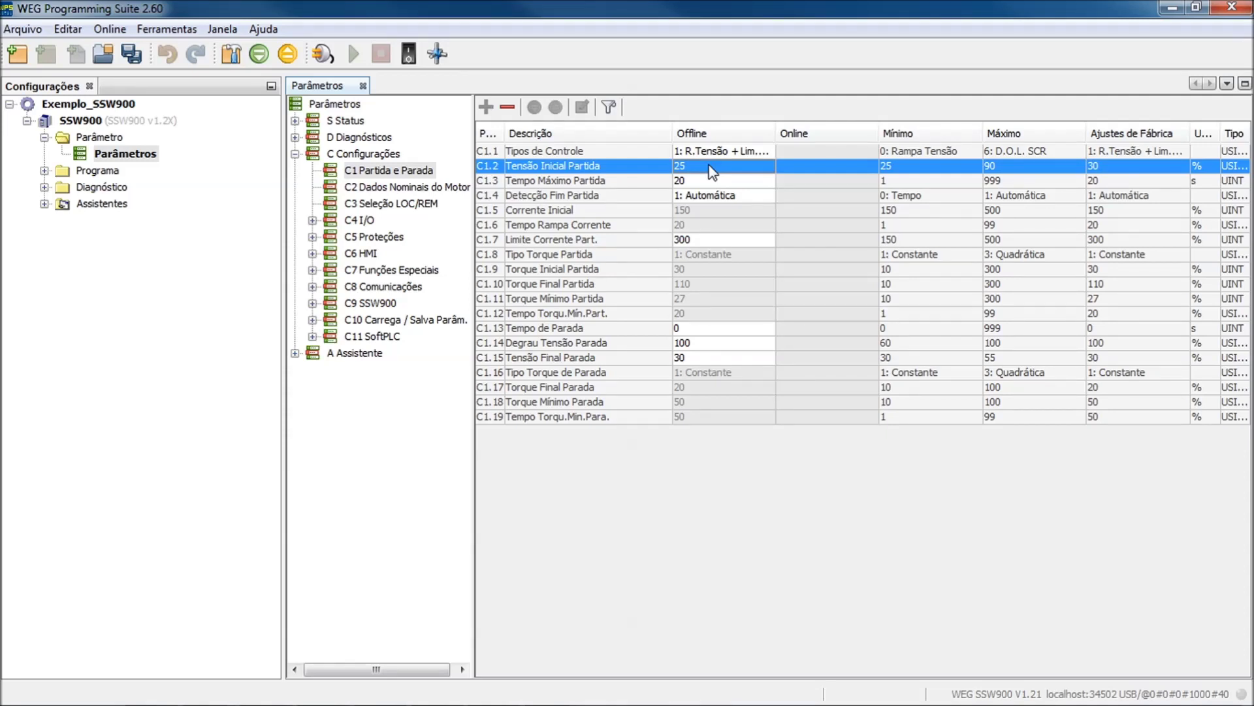
# Step: Go online with the device, set the online value of C1.2 Tensão Inicial Partida to 40, and read the device parameters into the offline values
pyautogui.click(322, 54)
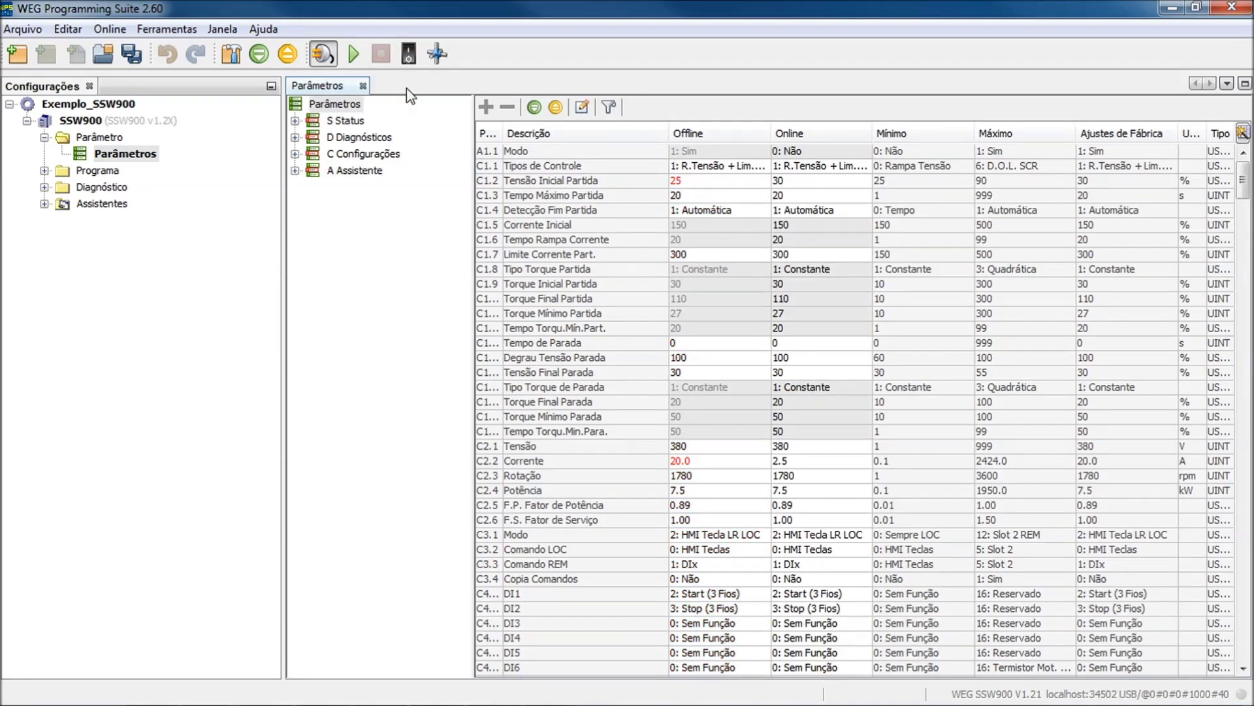
pyautogui.doubleClick(810, 185)
pyautogui.write('40')
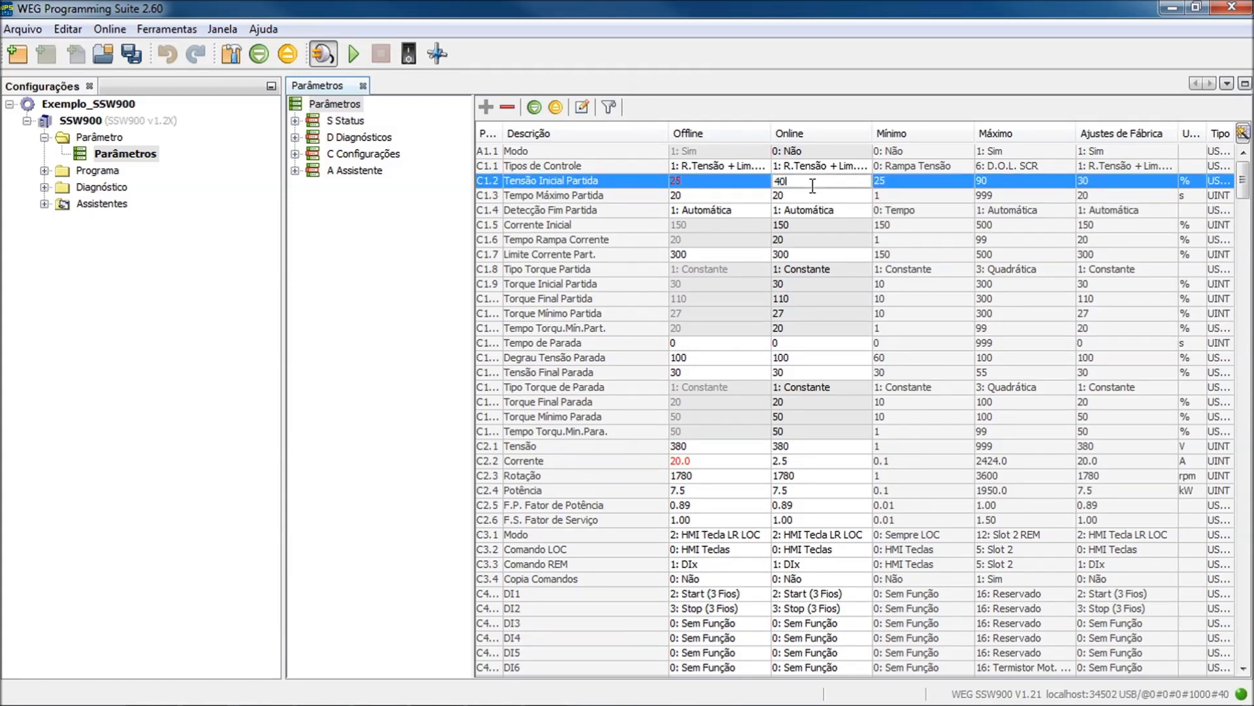
pyautogui.press('Return')
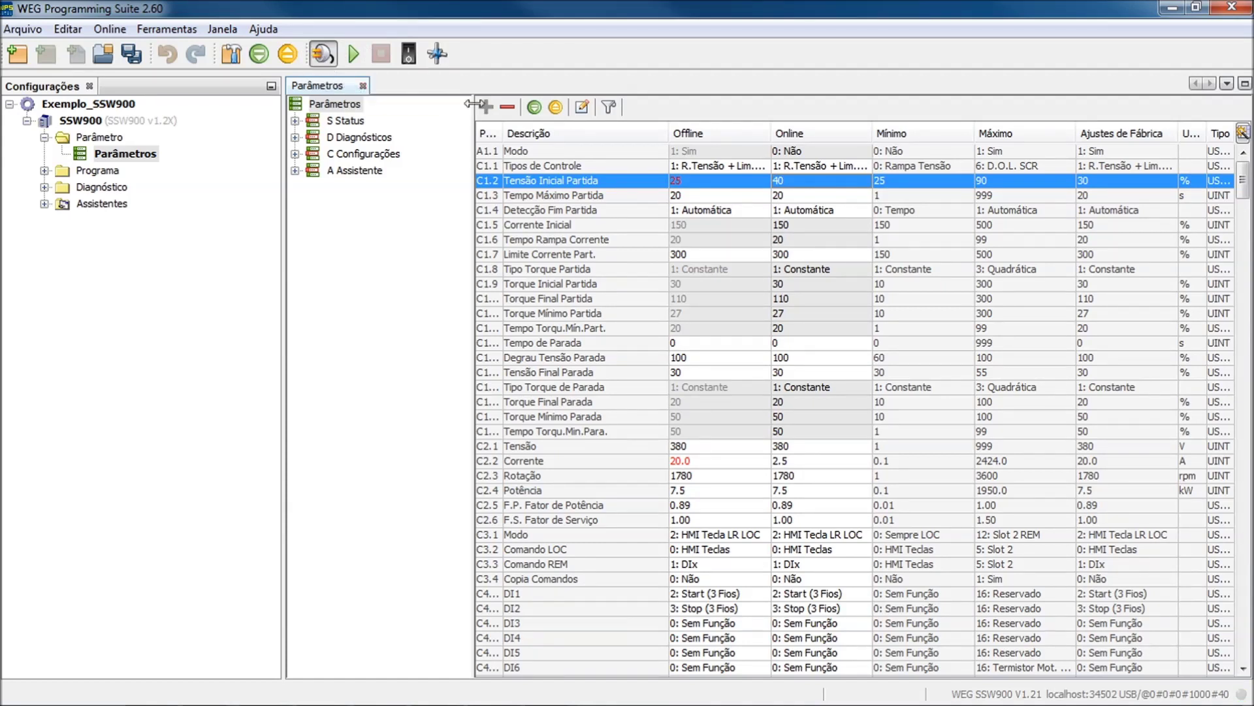
pyautogui.click(555, 107)
# Step: Duplicate the Parâmetros file by copying it and pasting it into the Parâmetro folder
pyautogui.click(128, 154)
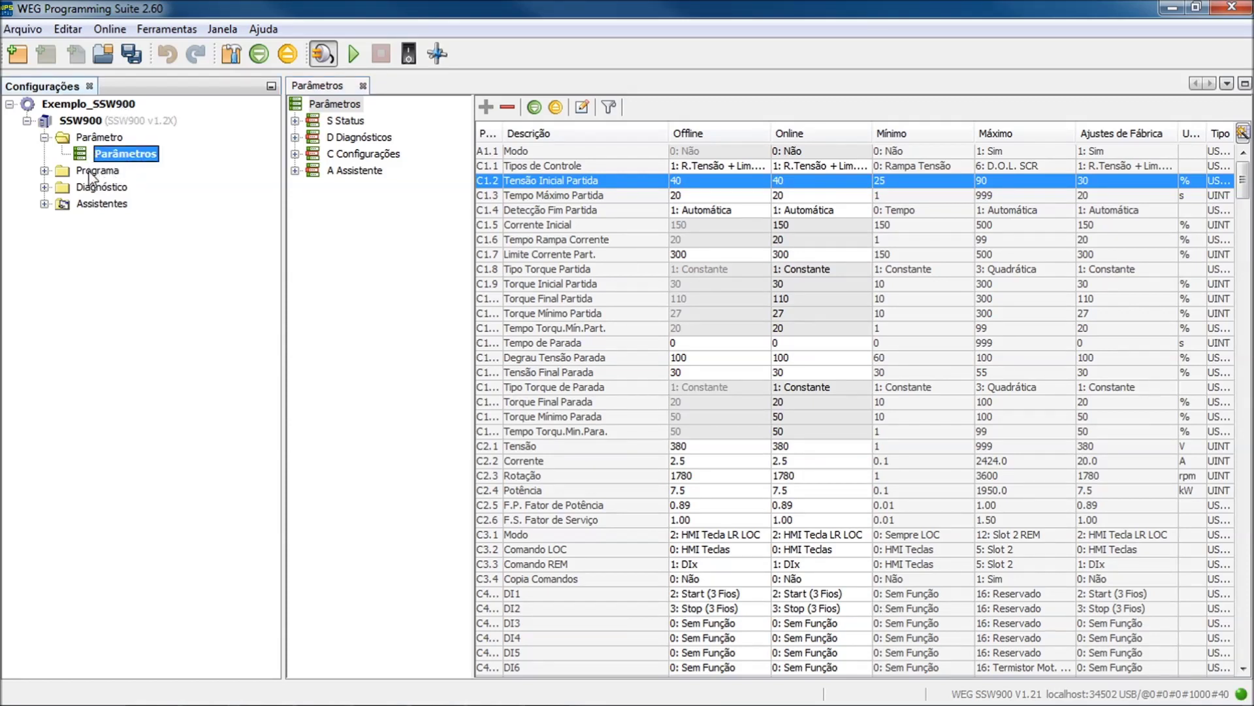
pyautogui.rightClick(142, 155)
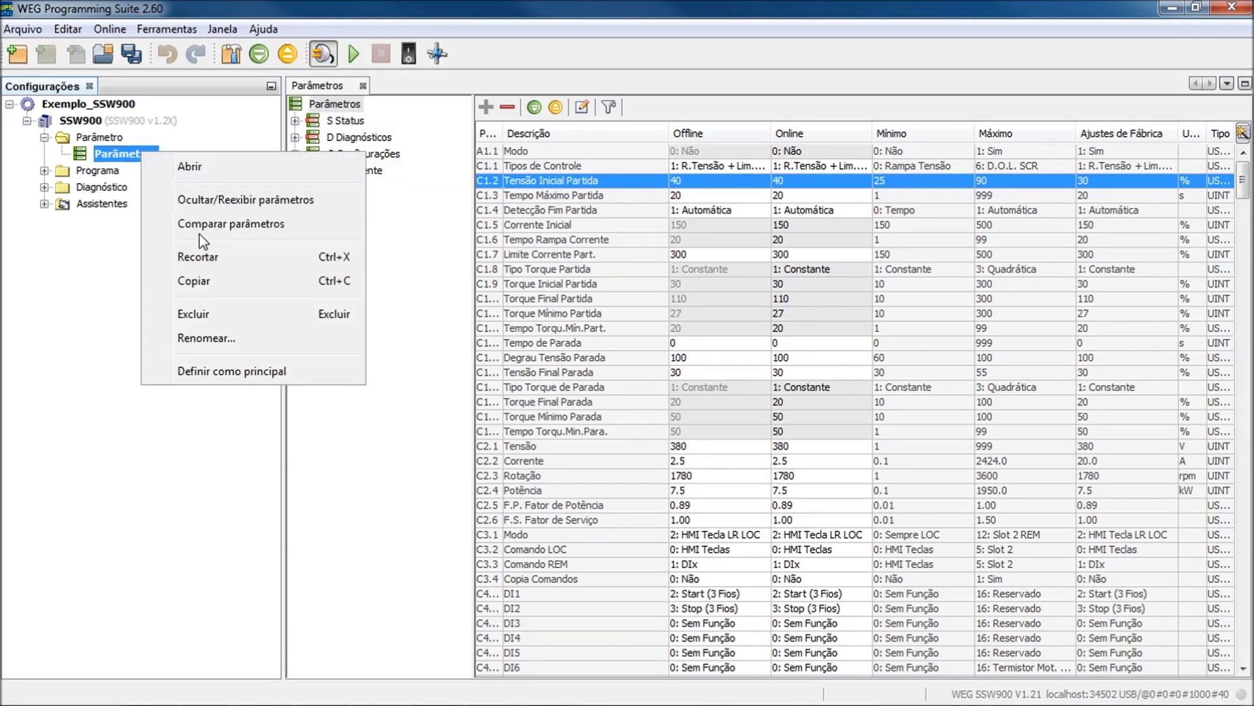
pyautogui.click(234, 282)
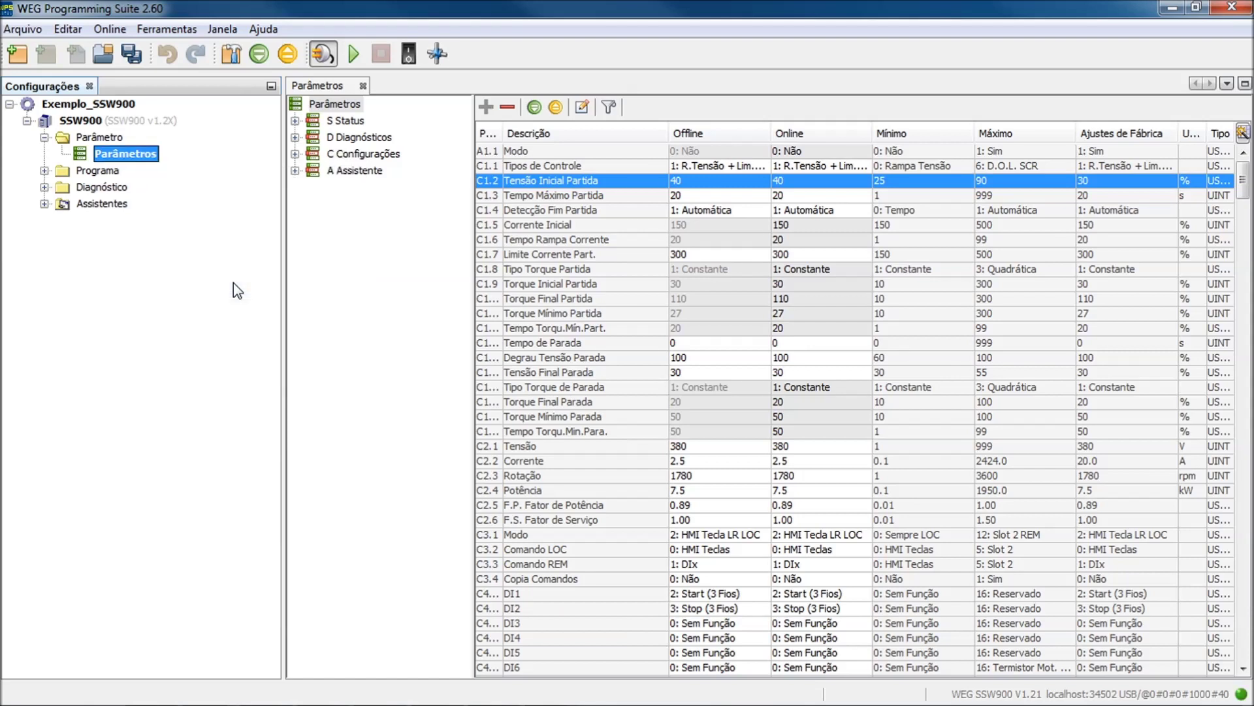
pyautogui.click(112, 140)
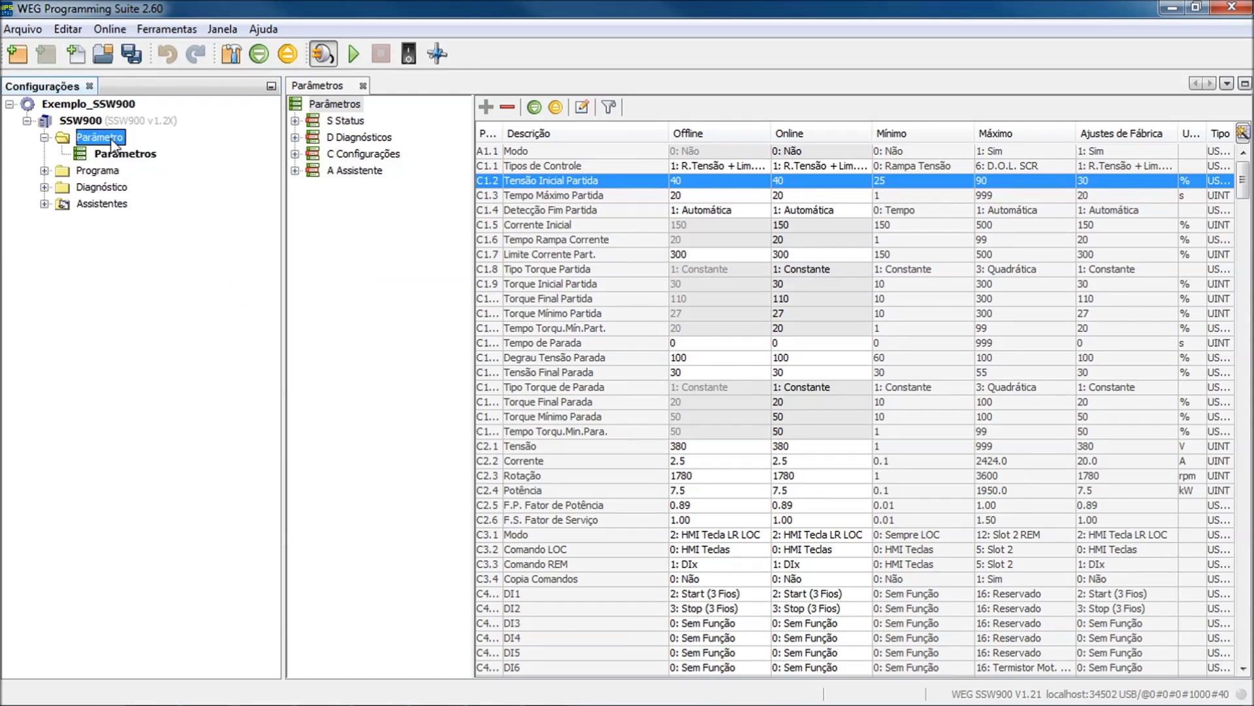
pyautogui.rightClick(114, 144)
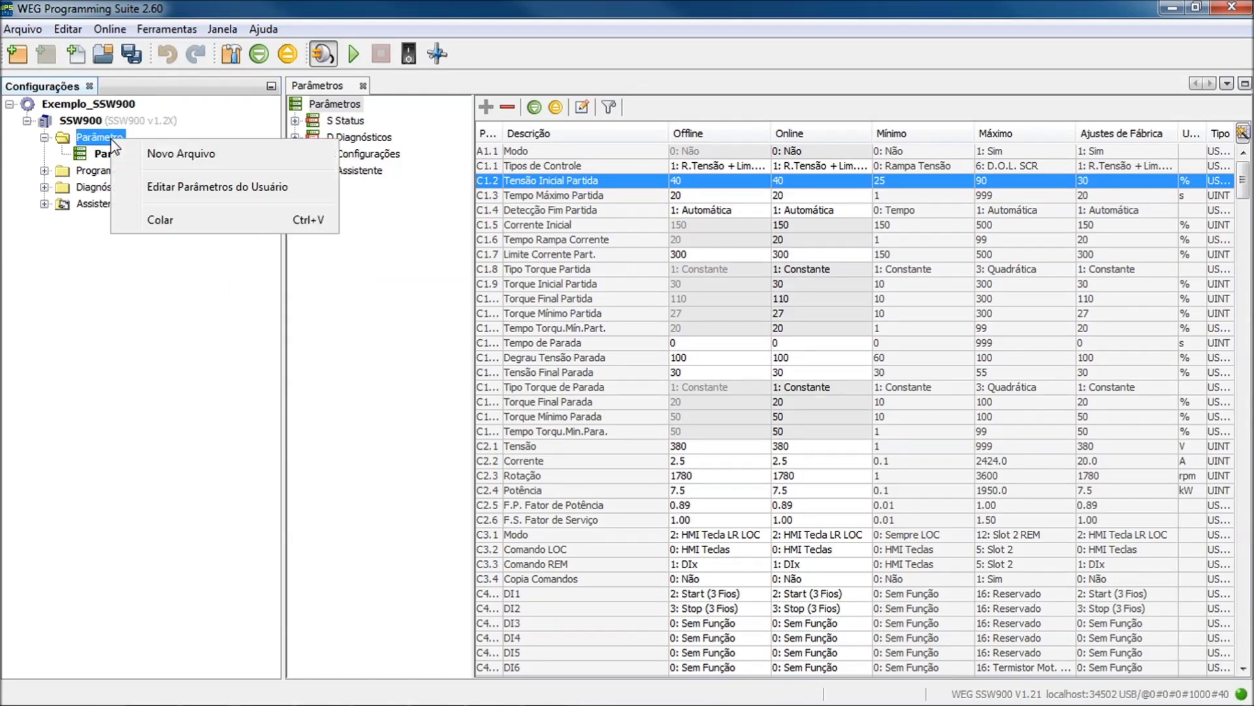
pyautogui.click(177, 222)
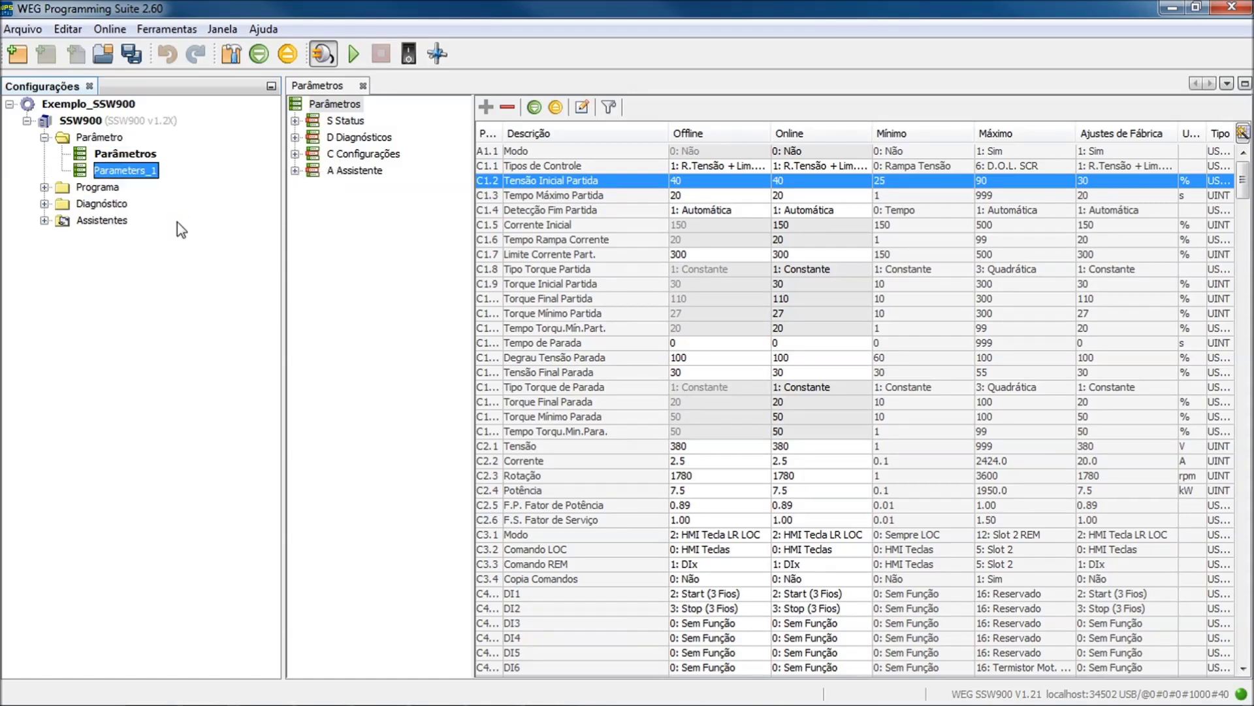
# Step: Rename the pasted parameter file to Parameters_2 and open it
pyautogui.rightClick(139, 174)
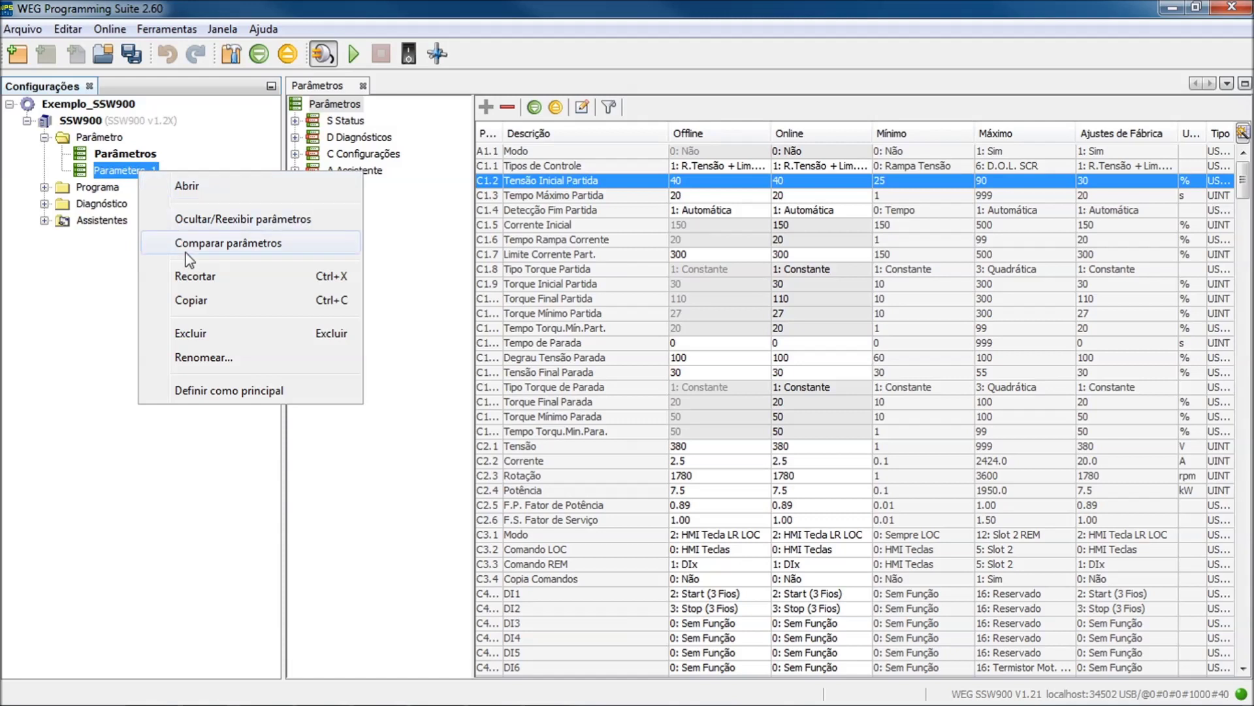
pyautogui.click(196, 357)
pyautogui.press('BackSpace')
pyautogui.write('2')
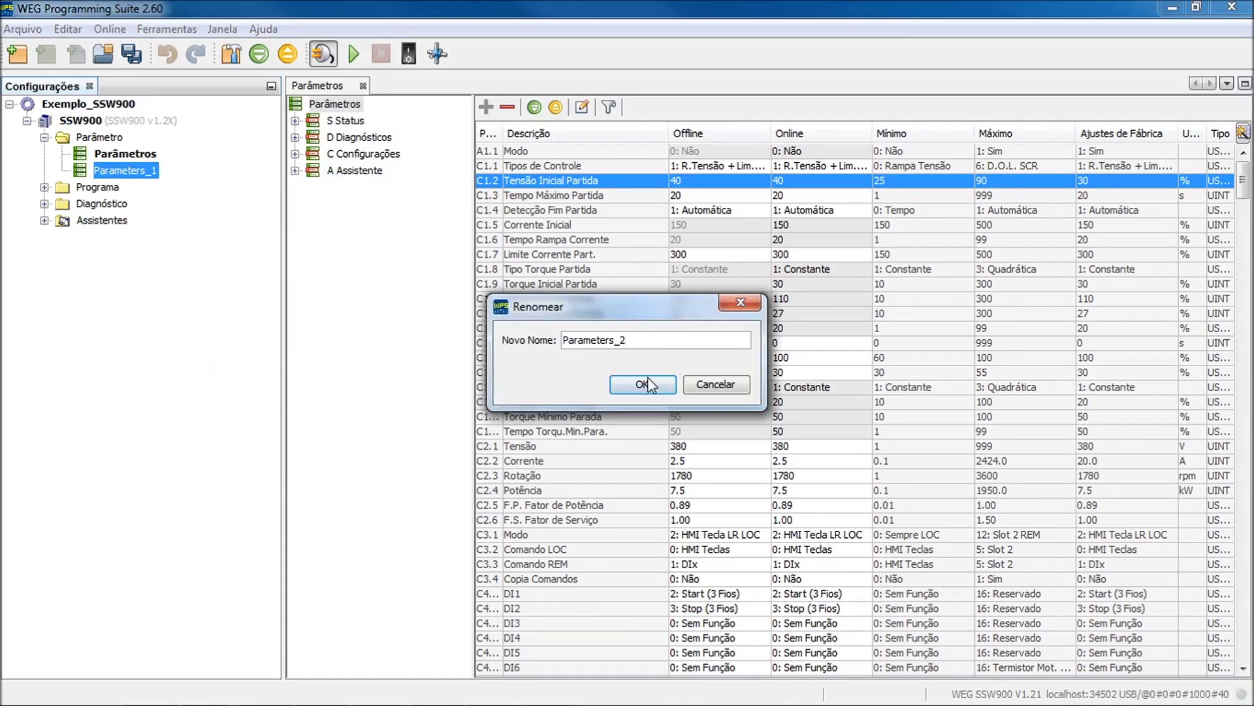
pyautogui.click(645, 384)
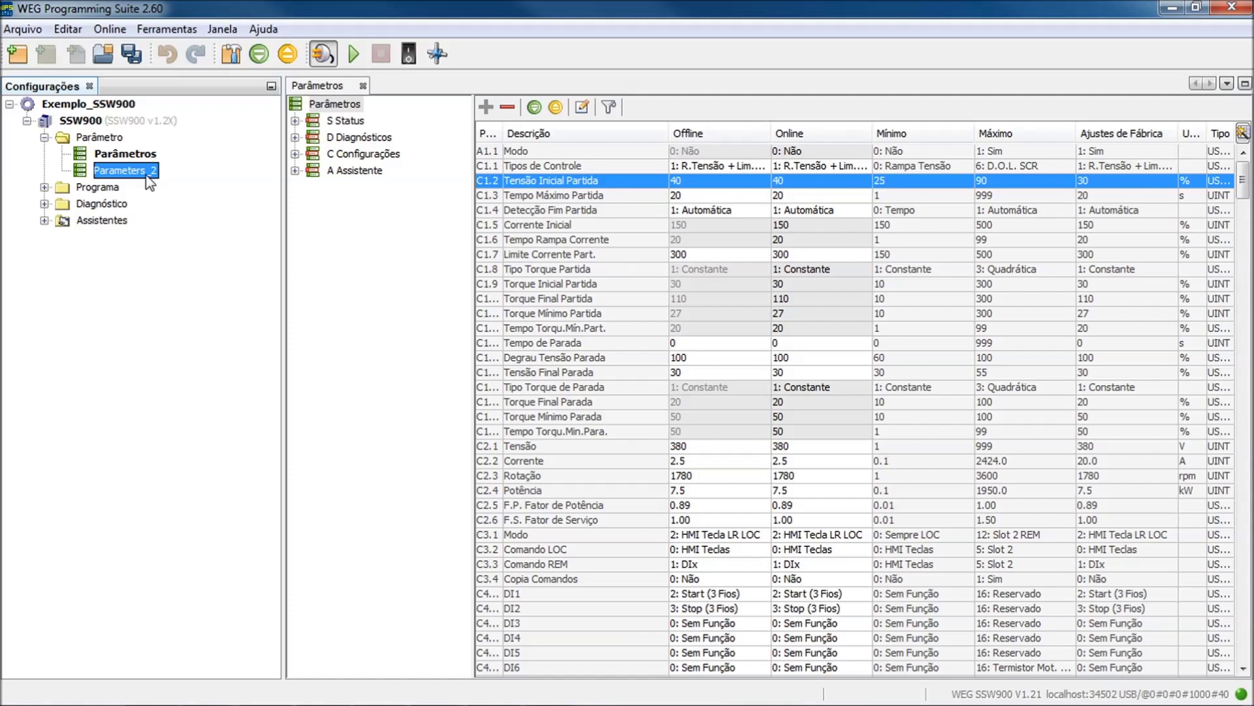
pyautogui.doubleClick(124, 170)
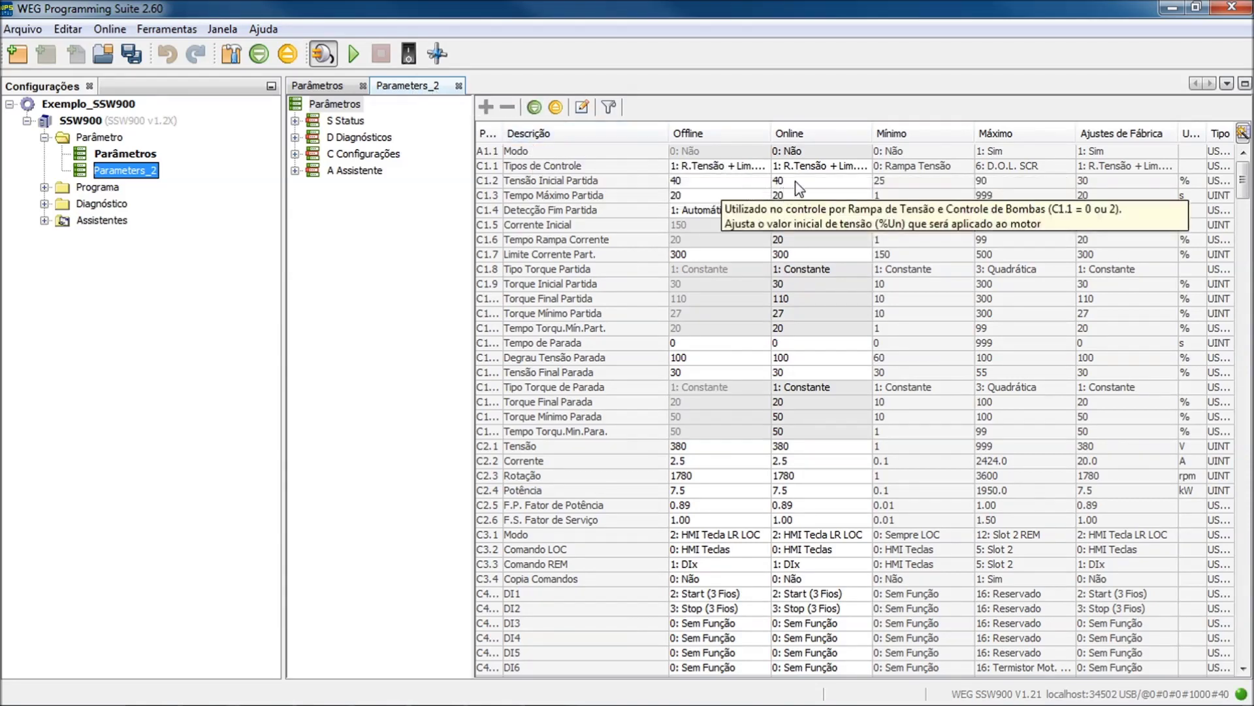
# Step: Go offline from the device and open the offline values of C1.2 Tensão Inicial Partida and C1.3 Tempo Máximo Partida for editing
pyautogui.click(330, 58)
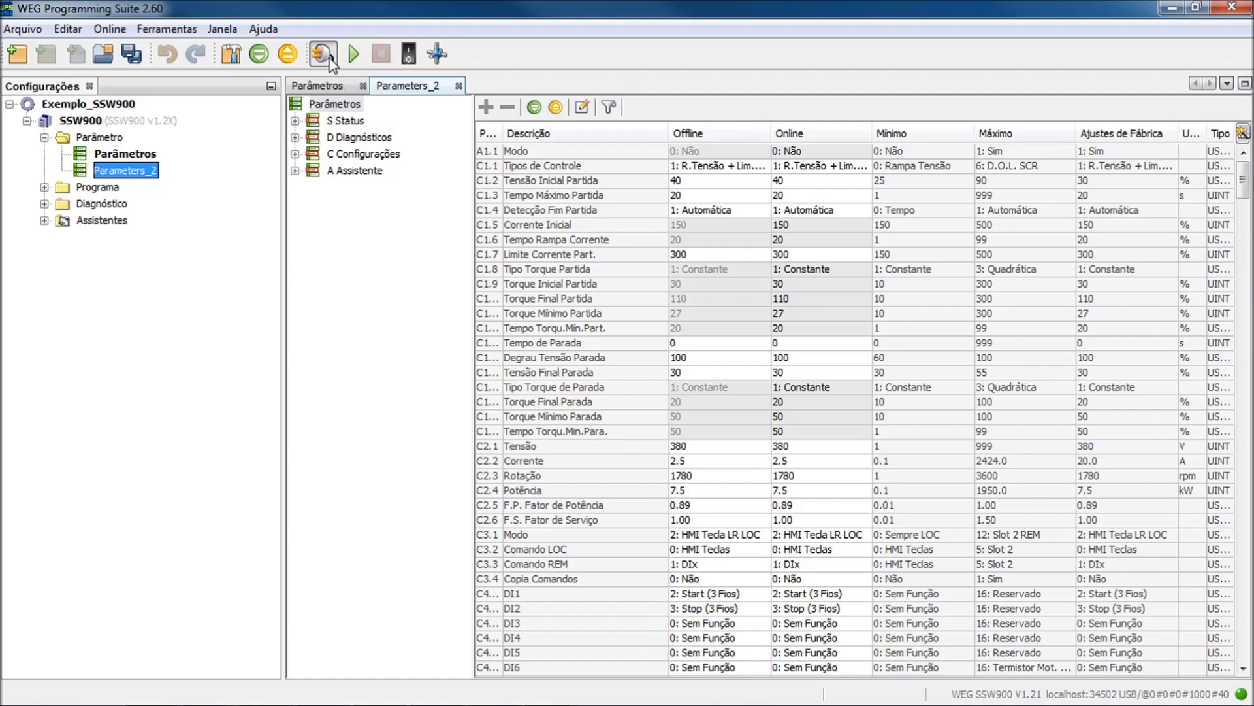
pyautogui.click(330, 59)
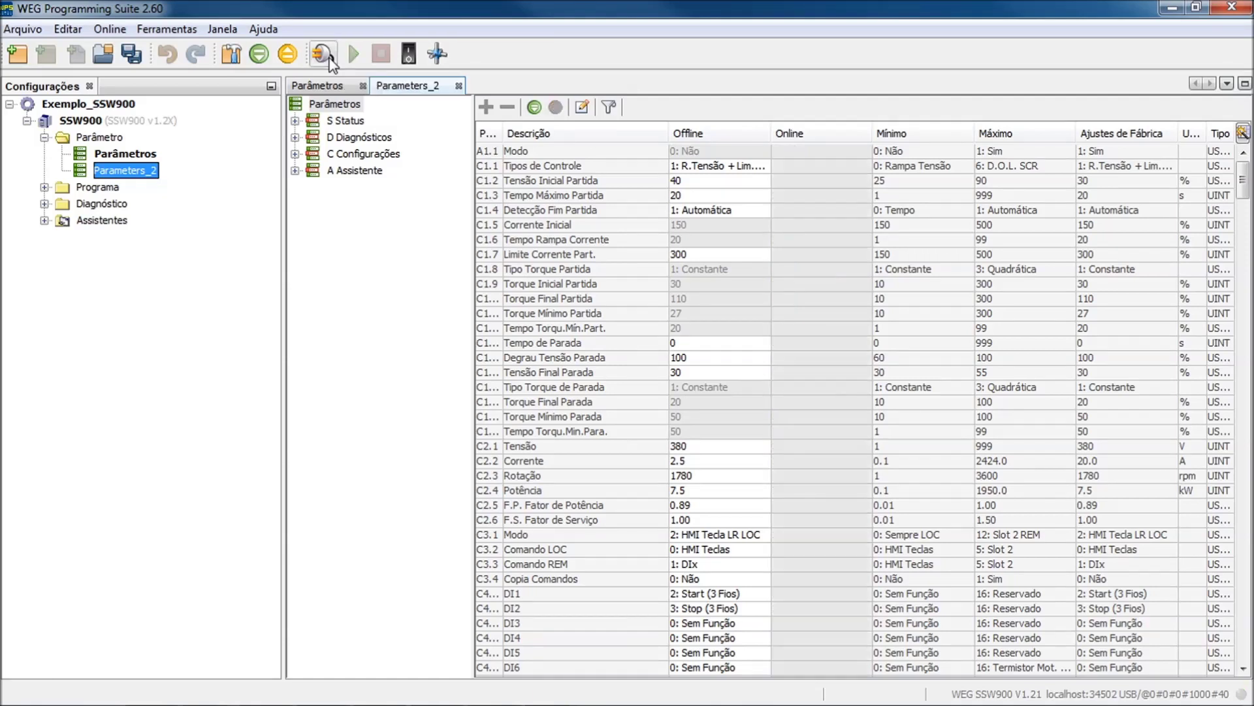
pyautogui.doubleClick(696, 182)
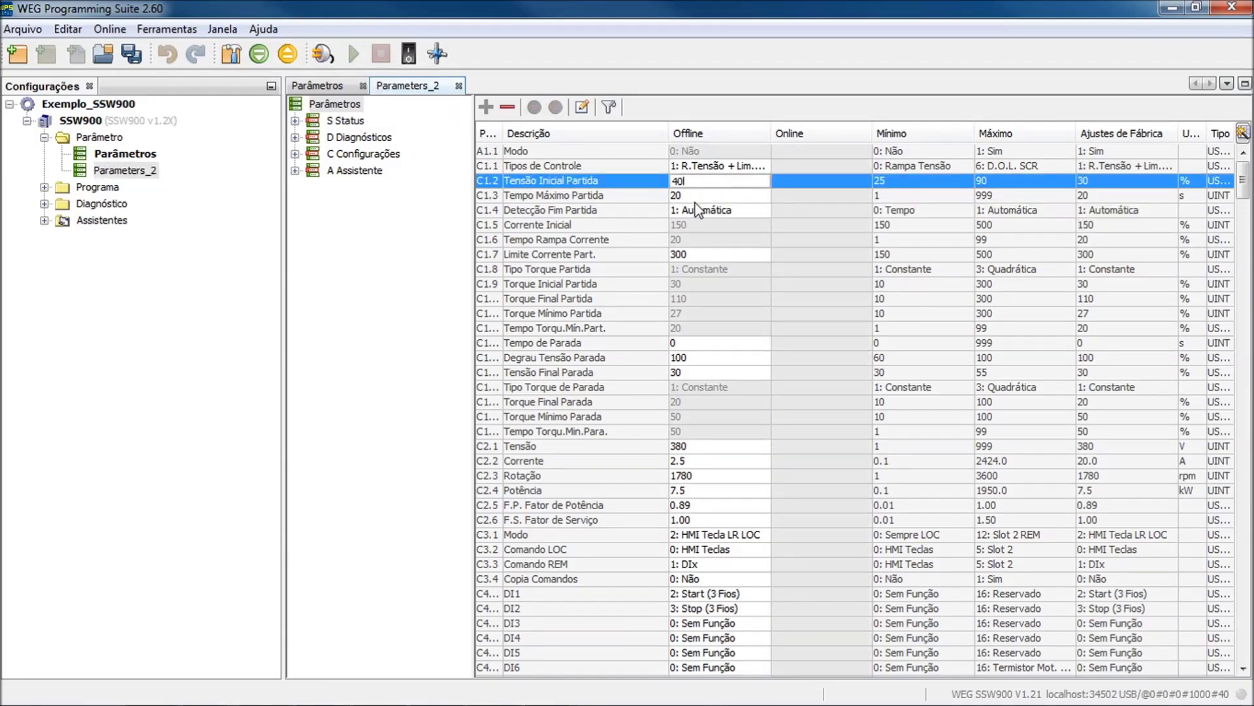
pyautogui.doubleClick(696, 196)
# Step: Go back online with the device and write the offline values of Parameters_2 to it
pyautogui.click(322, 58)
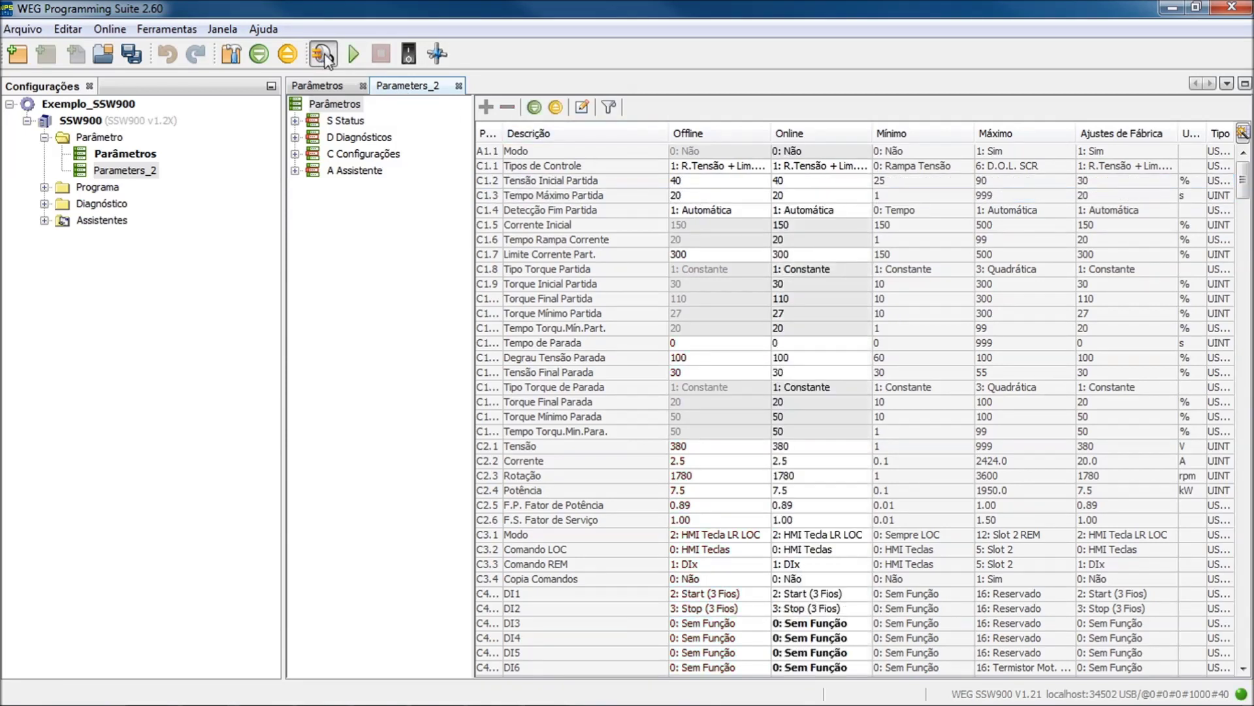
pyautogui.click(533, 107)
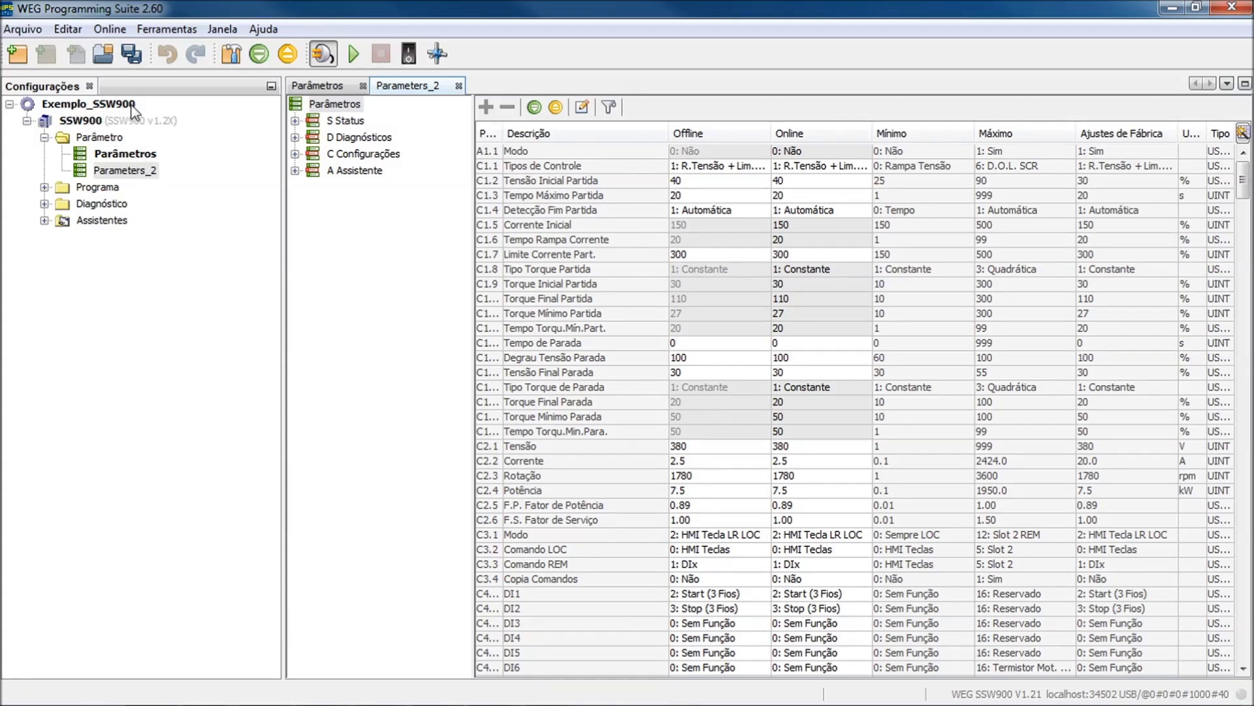
# Step: Create a new parameter file named Parâmetros_3 in the Parâmetro folder, keeping the default parameter visibility settings
pyautogui.click(98, 137)
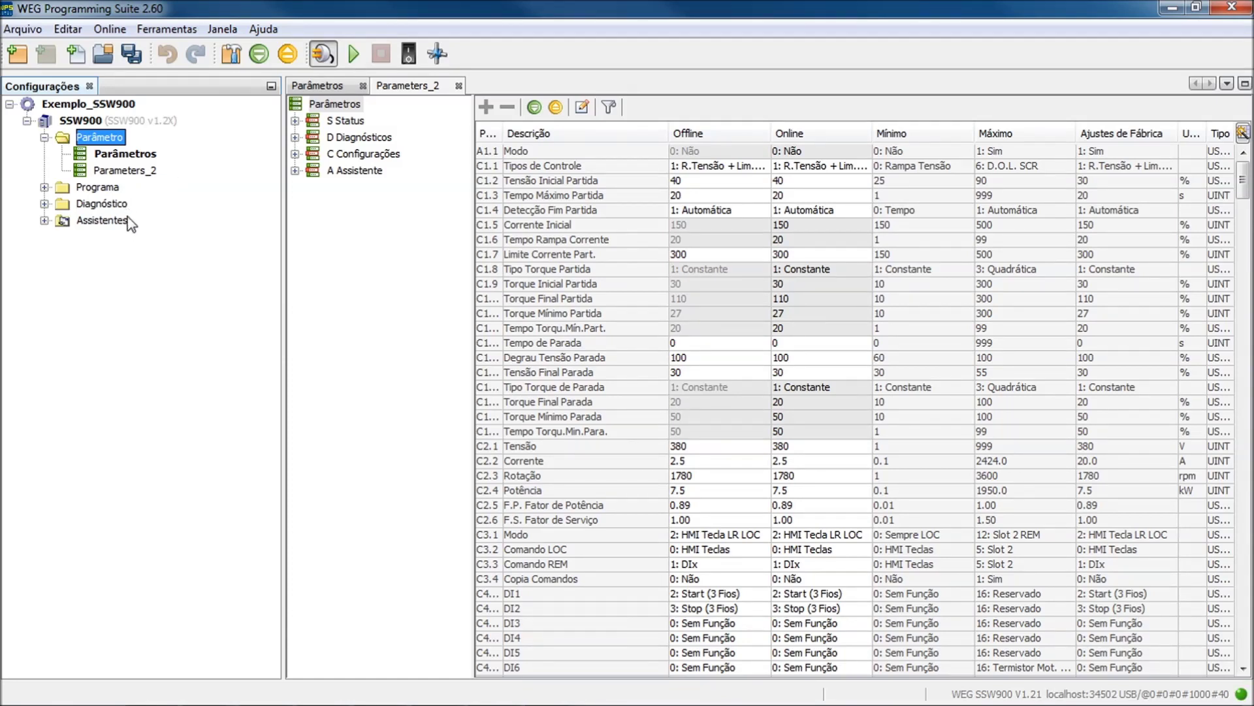
pyautogui.rightClick(104, 142)
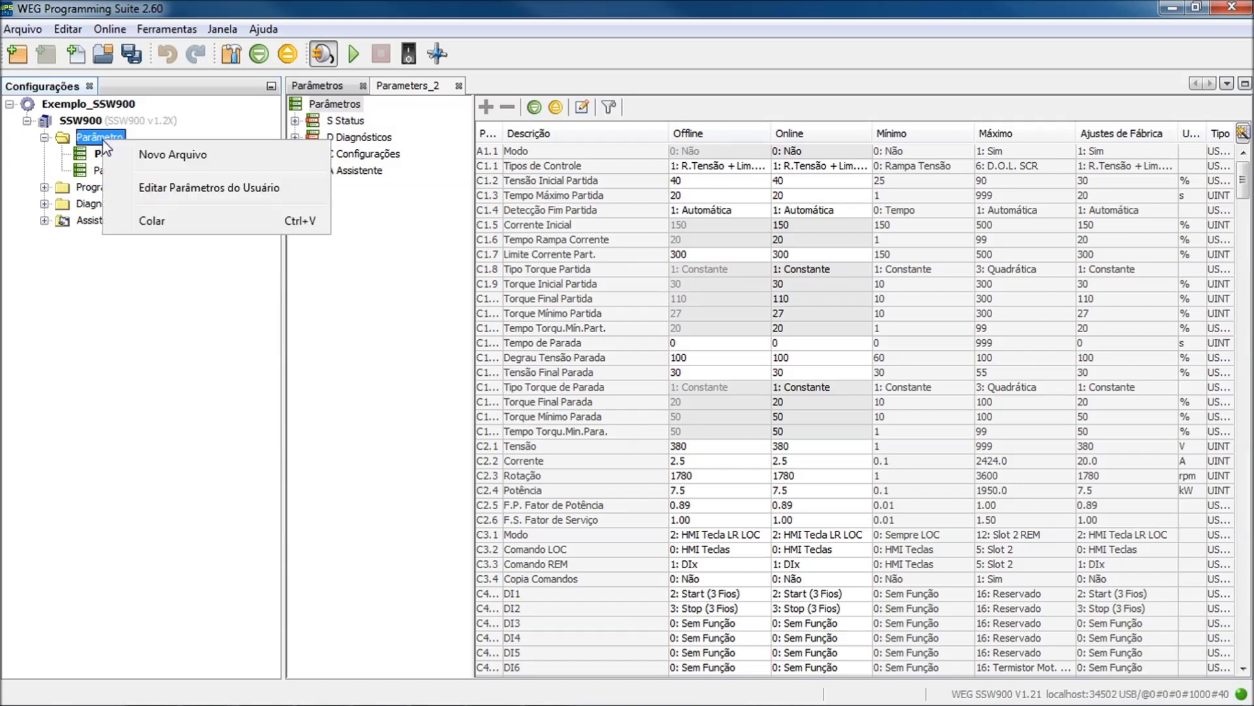
pyautogui.click(236, 164)
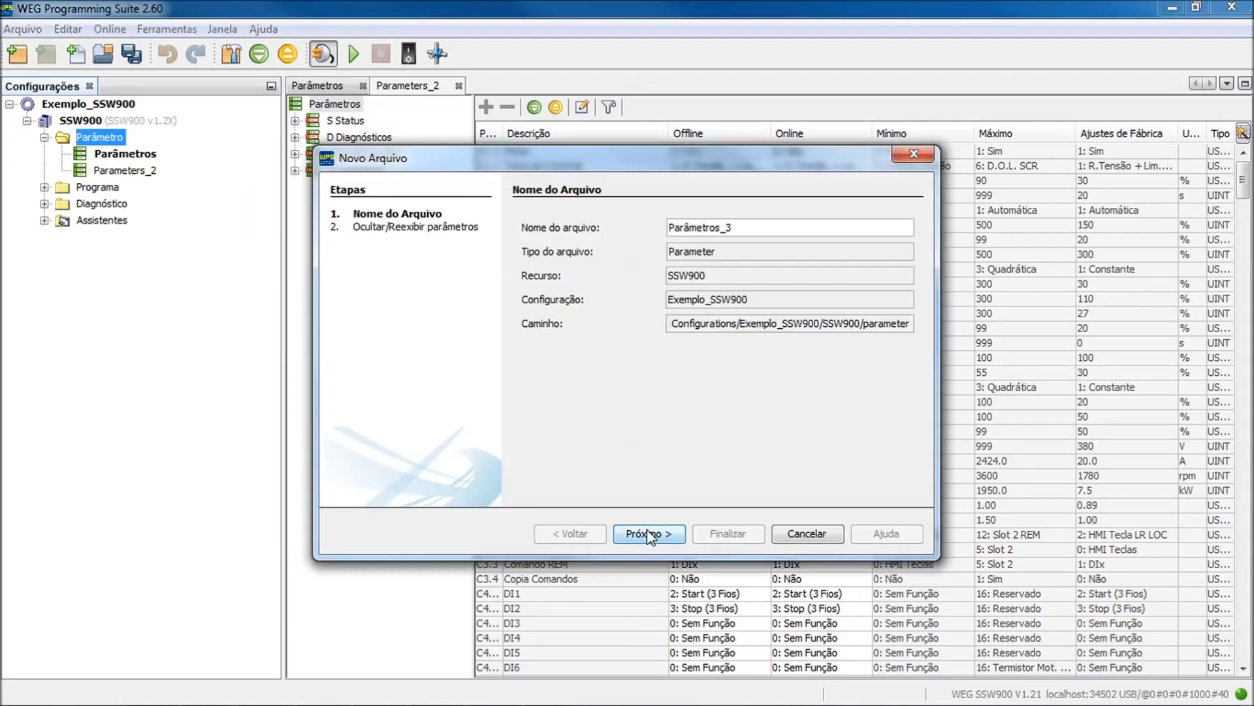
pyautogui.click(649, 535)
pyautogui.click(725, 554)
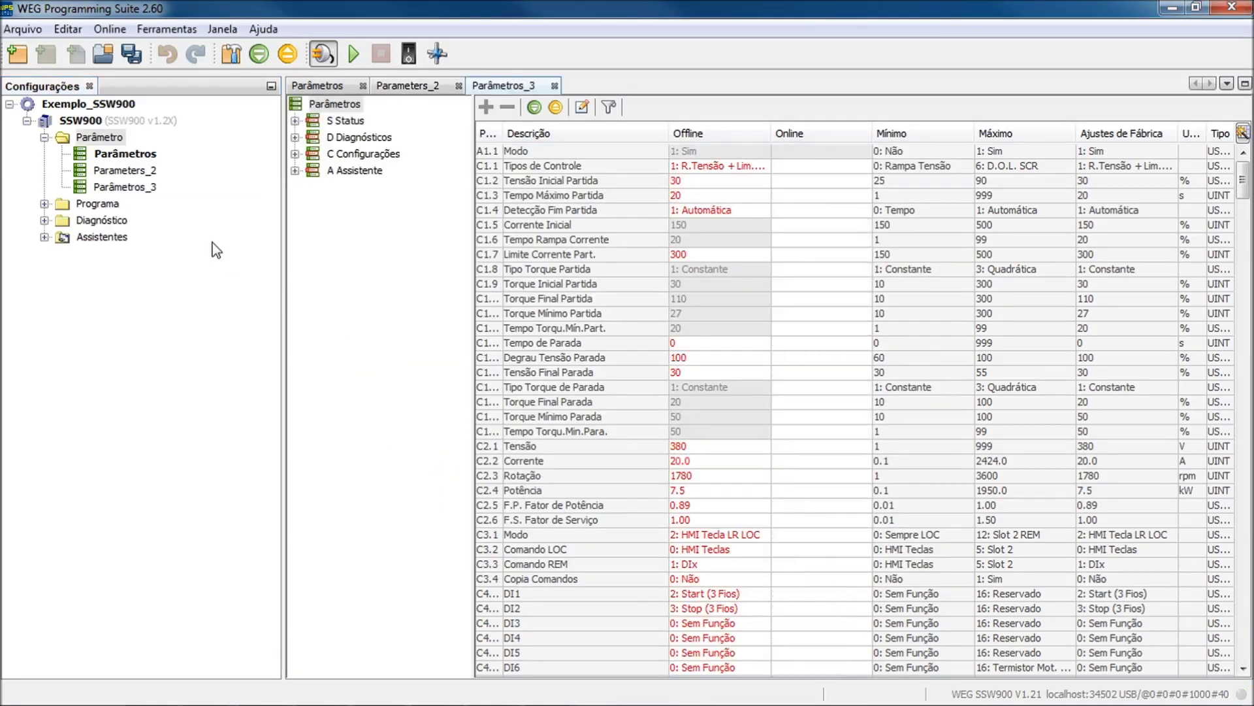